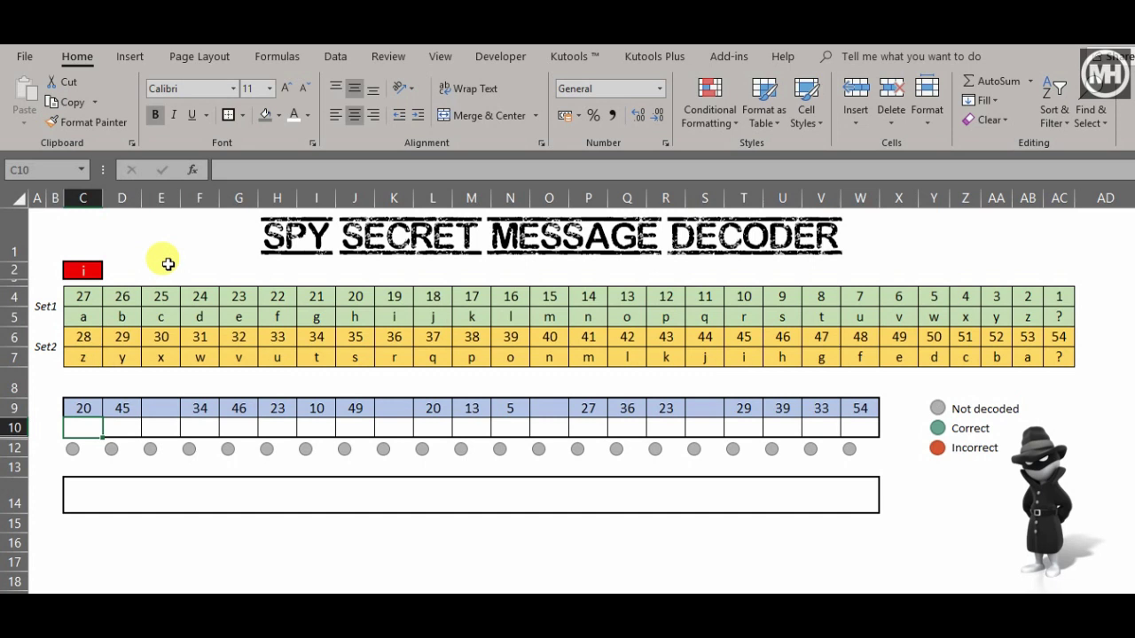
Read the instructions note in cell C2 and examine the Set1 and Set2 number-to-letter tables
left_click(169, 266)
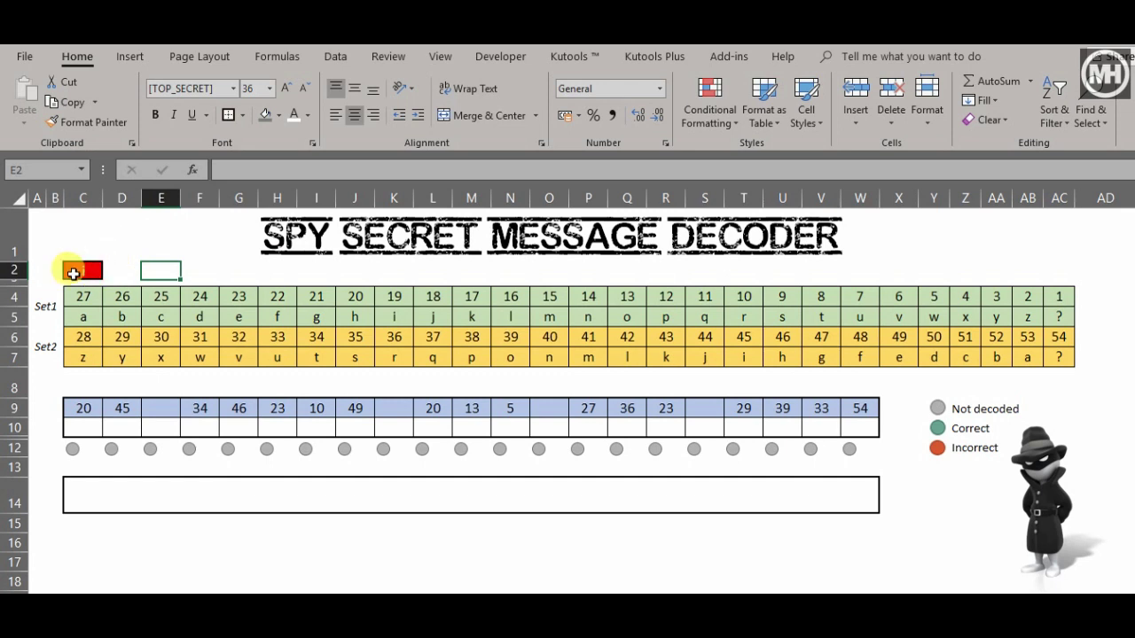
left_click(82, 273)
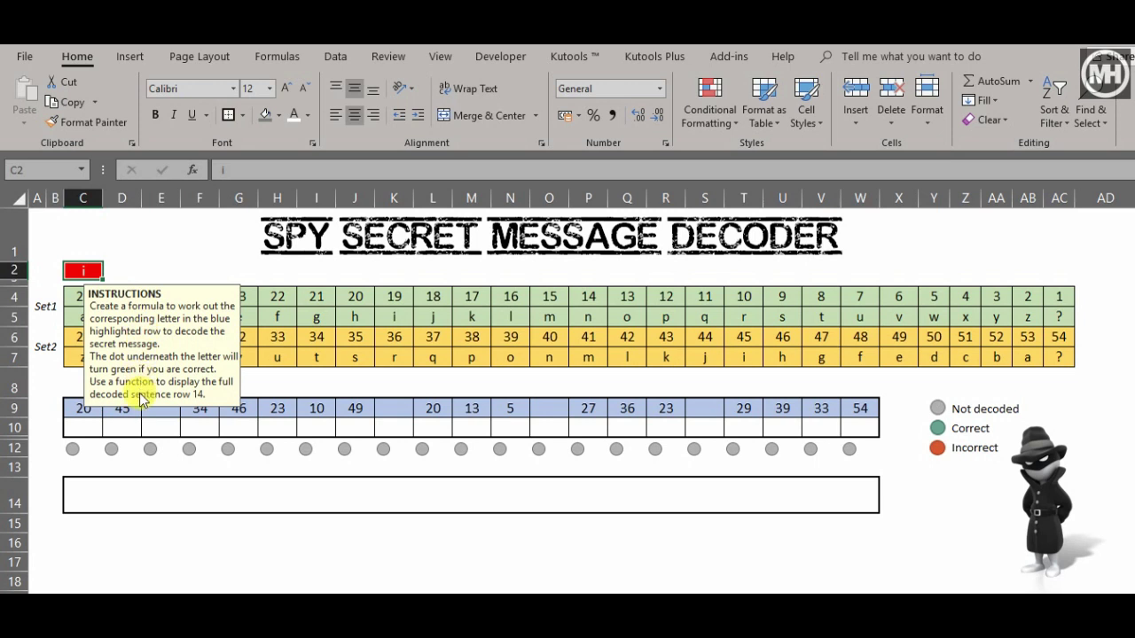
left_click(150, 260)
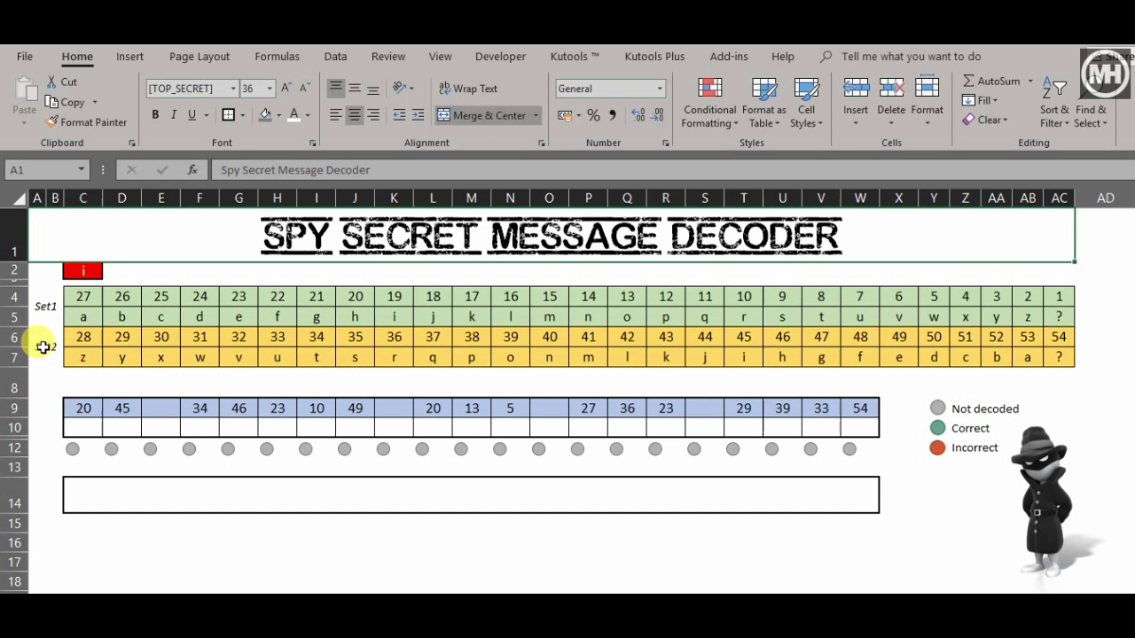
left_click_drag(79, 297, 1049, 310)
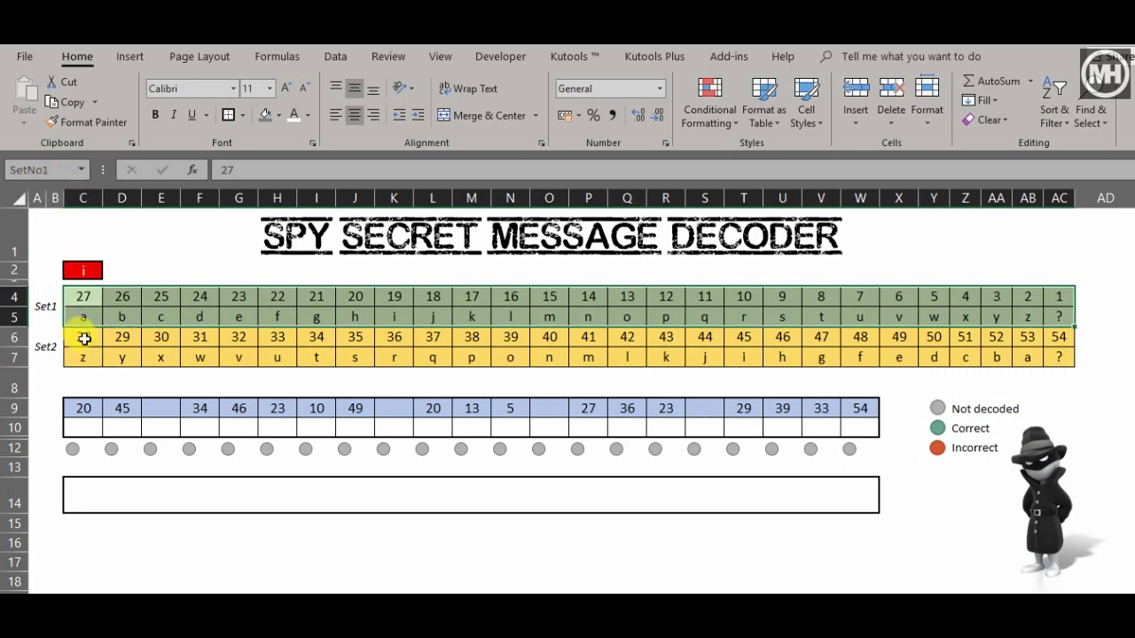
left_click_drag(83, 337, 1053, 356)
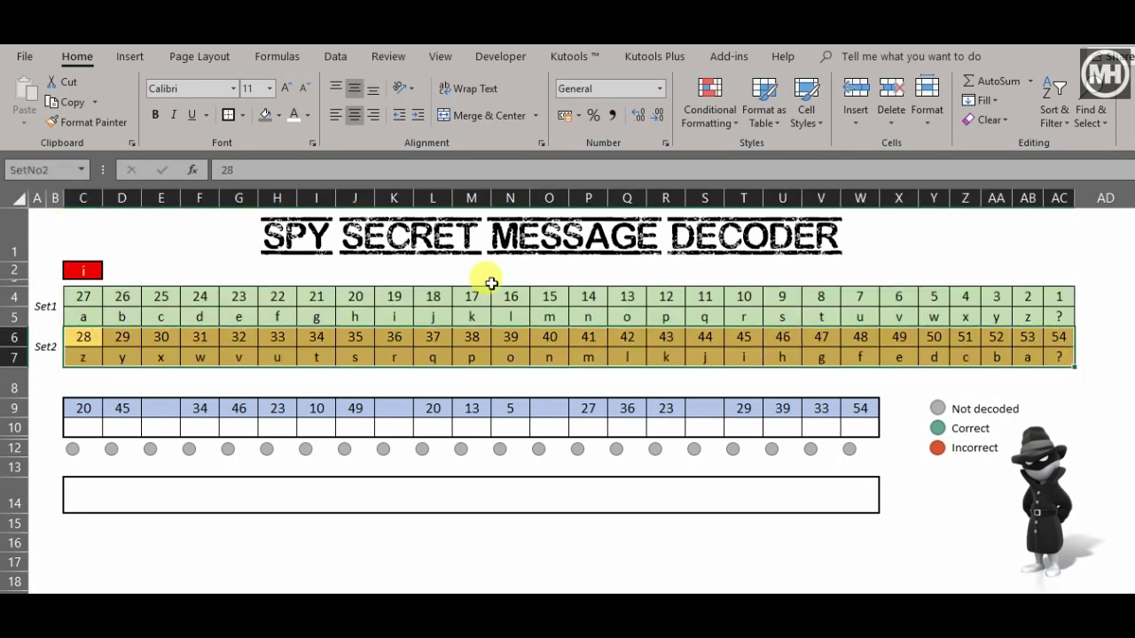
left_click(83, 296)
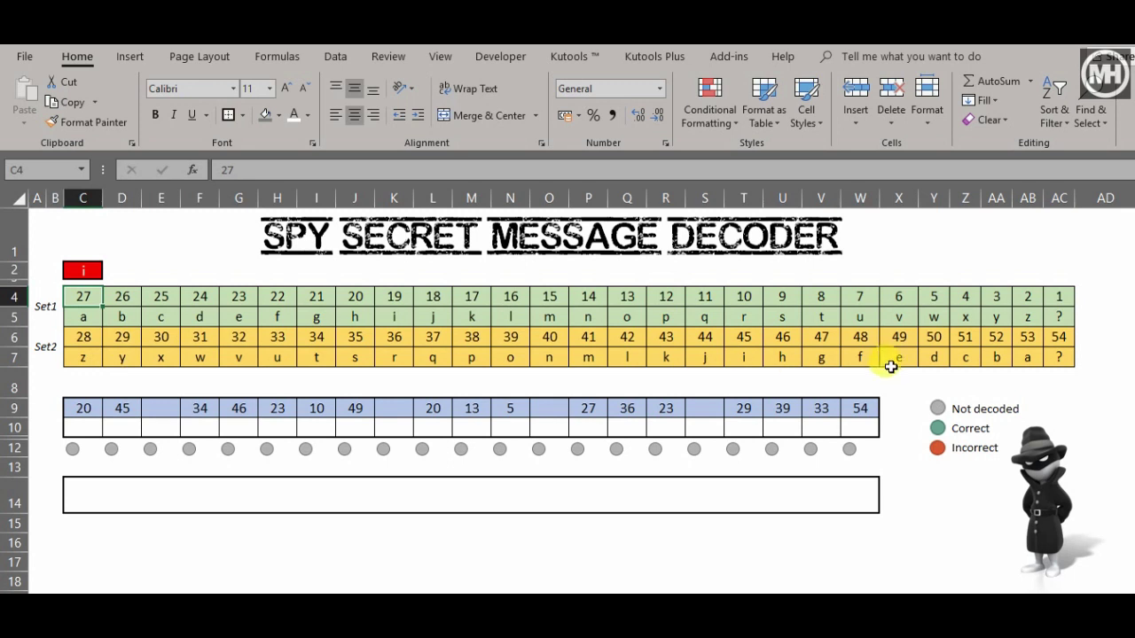
left_click(1091, 388)
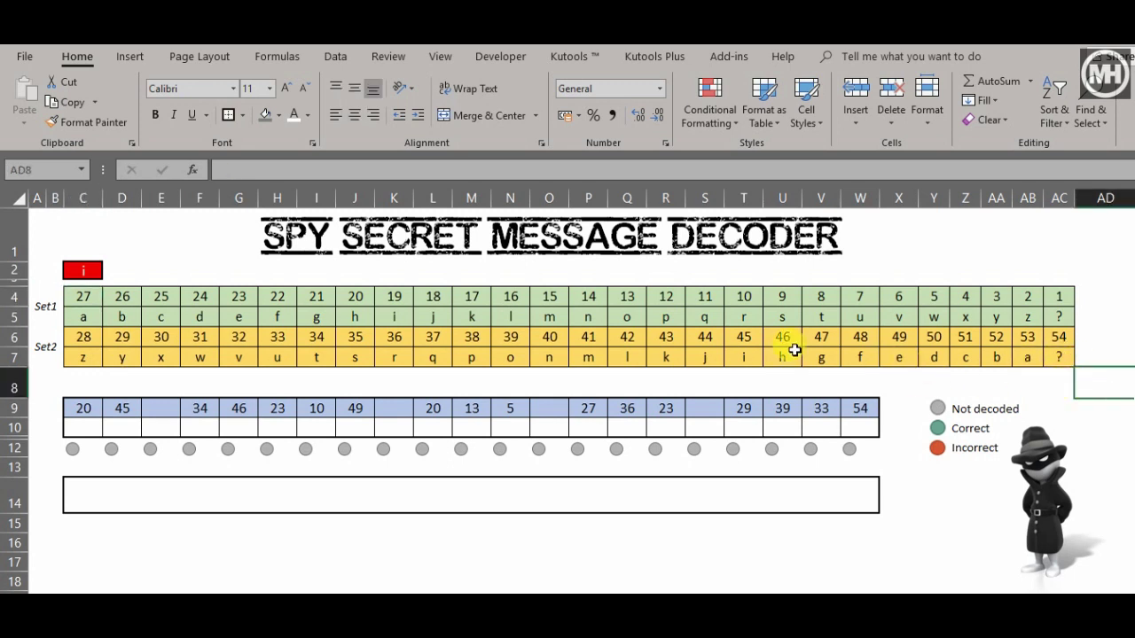
Examine the coded numbers and blank word gaps in row 9 and the answer cells in row 10
left_click(77, 429)
left_click(83, 406)
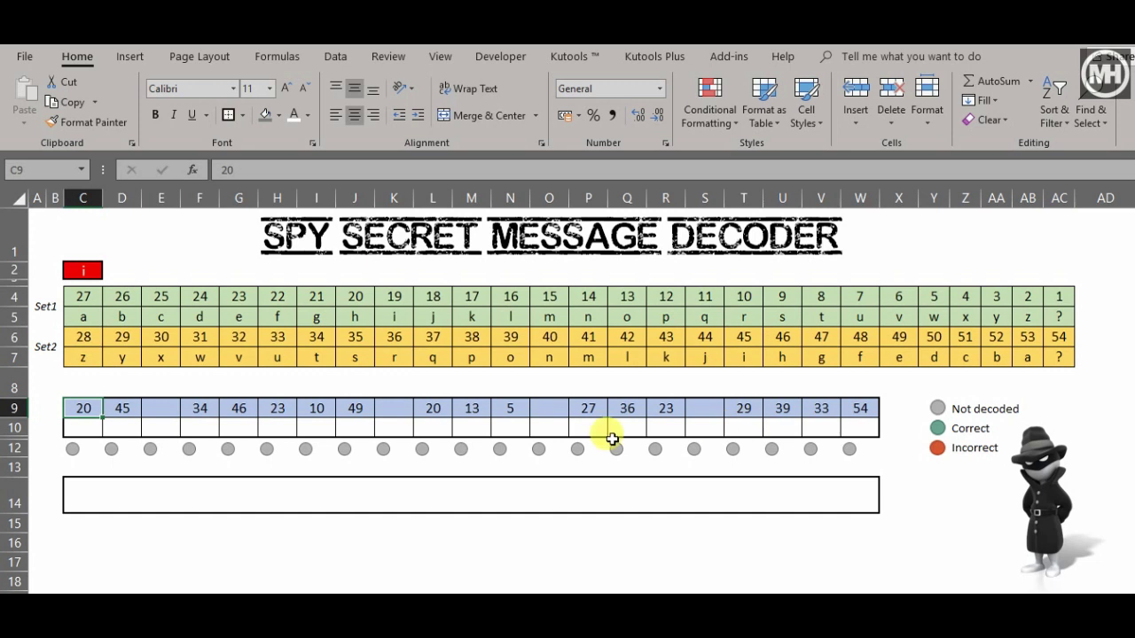
left_click(162, 408)
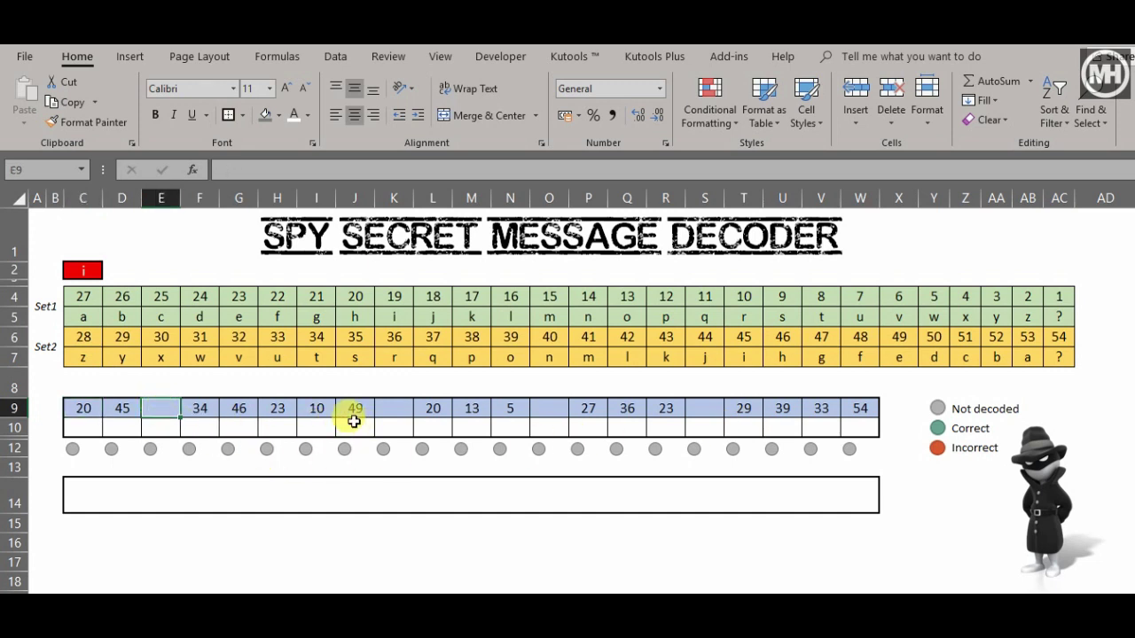
left_click(83, 428)
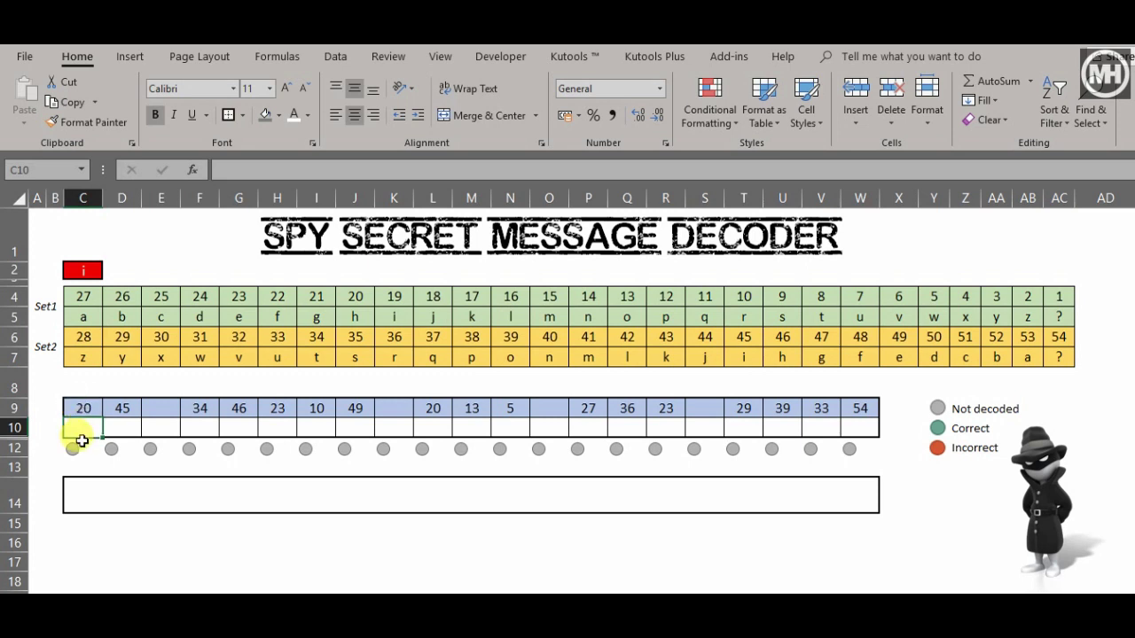
left_click(169, 408)
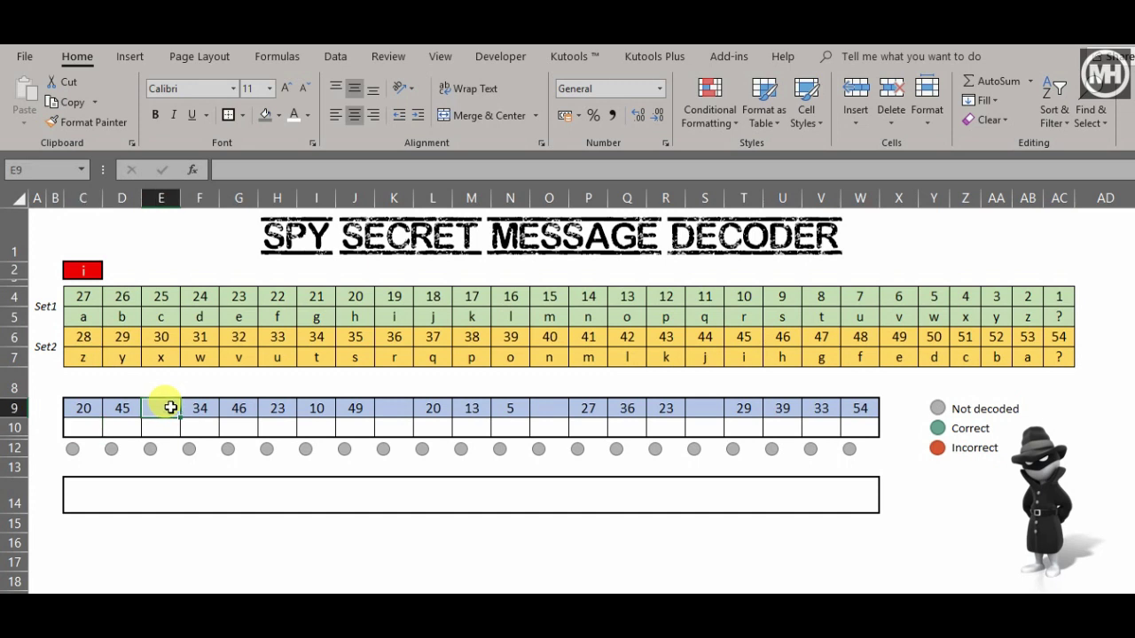
Start a formula in cell C10 that returns a space when C9 is blank: =IF(ISBLANK(C9)," ",
left_click(74, 425)
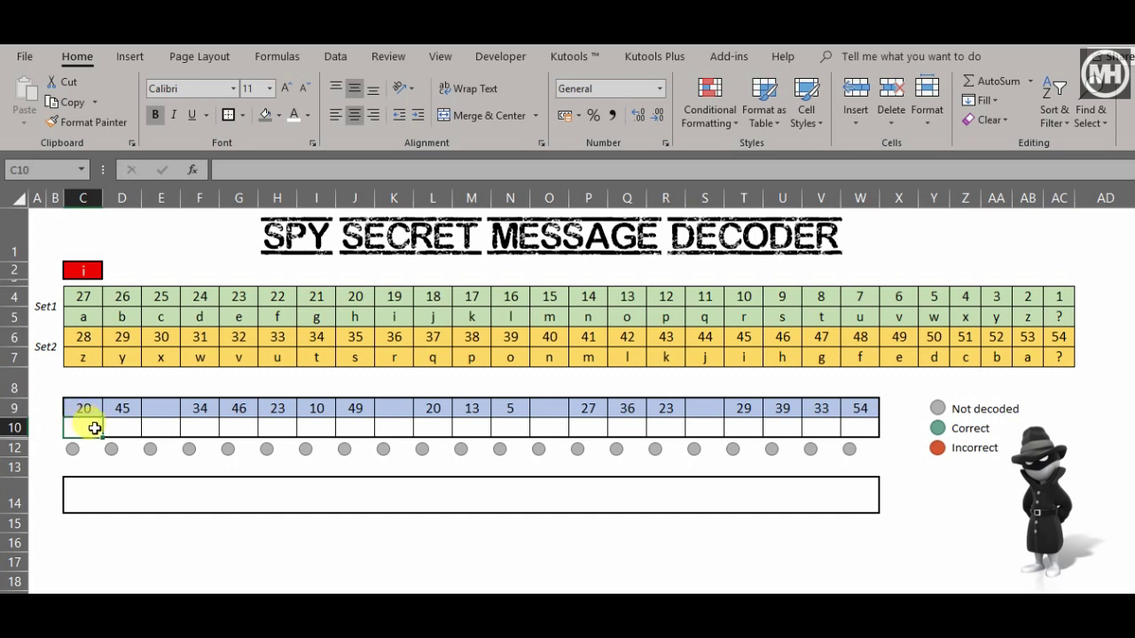
type("=if")
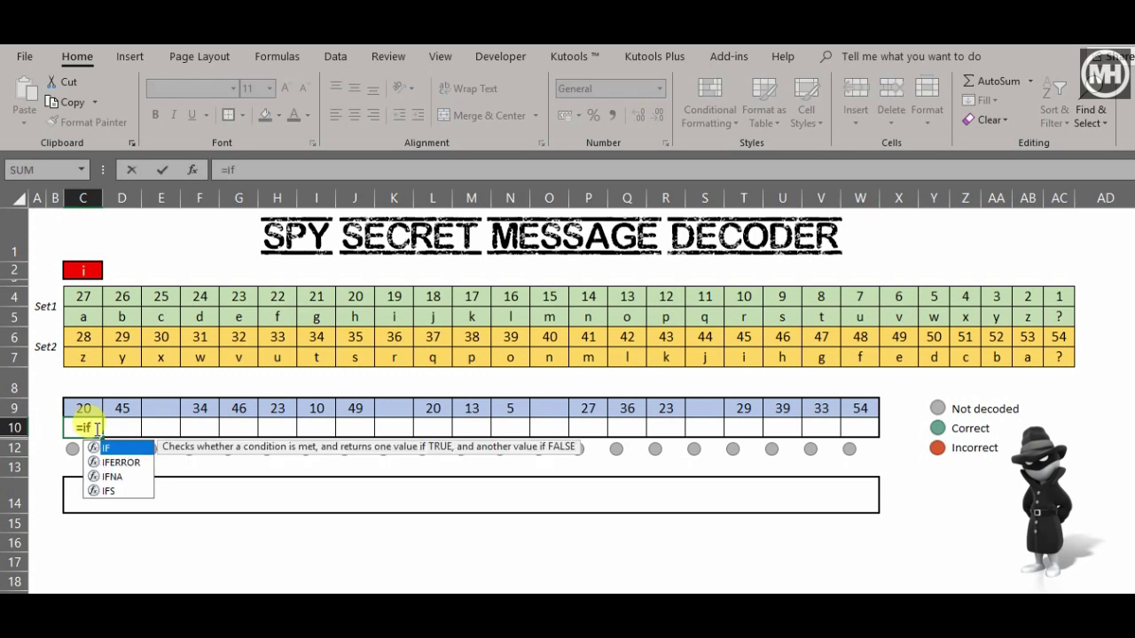
key("Tab")
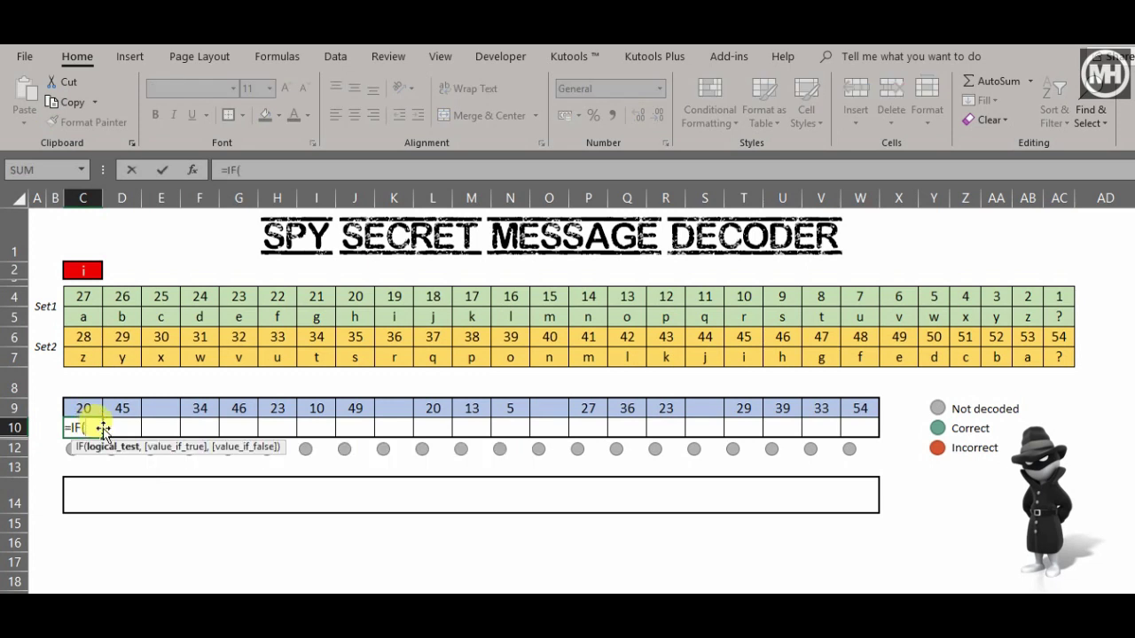
type("is")
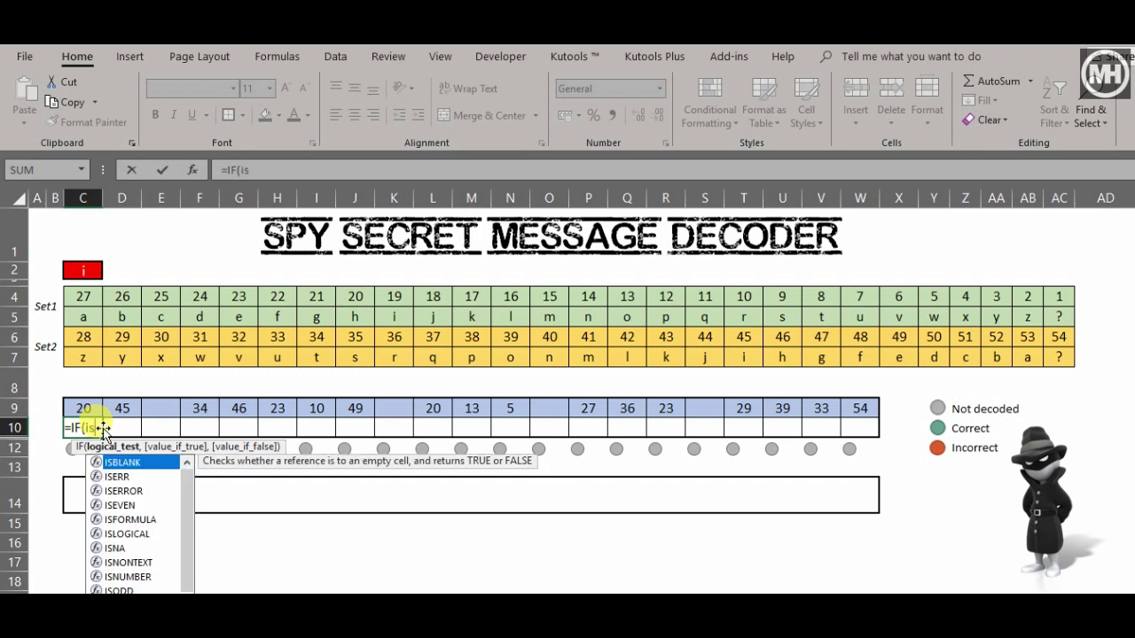
key("Tab")
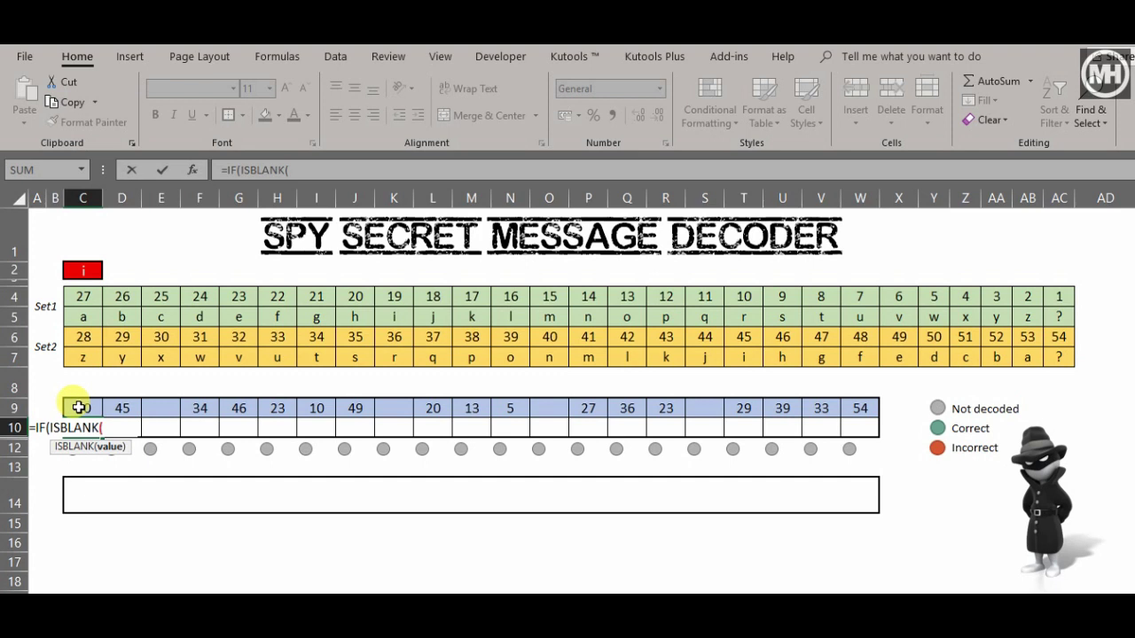
left_click(78, 406)
type(")")
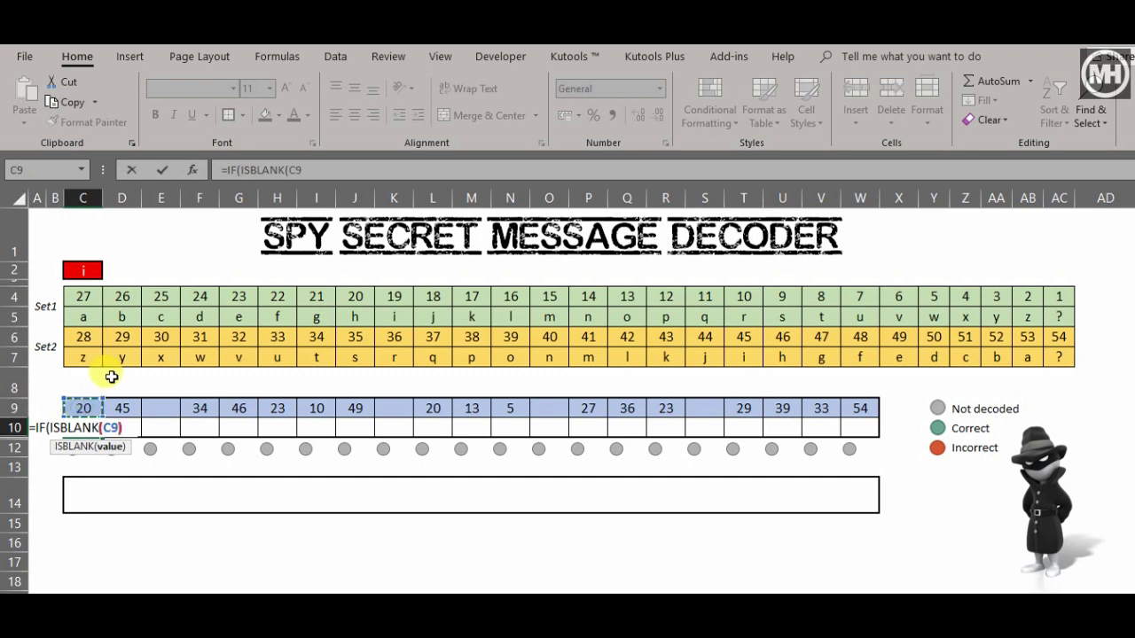
type(",\"")
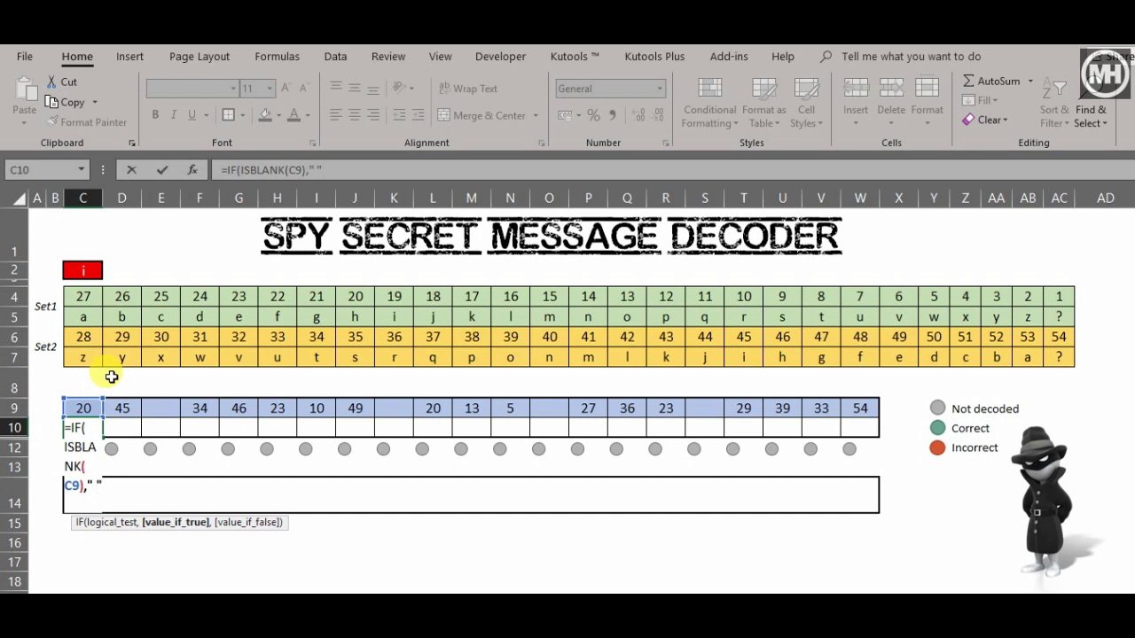
left_click(344, 168)
type("\"")
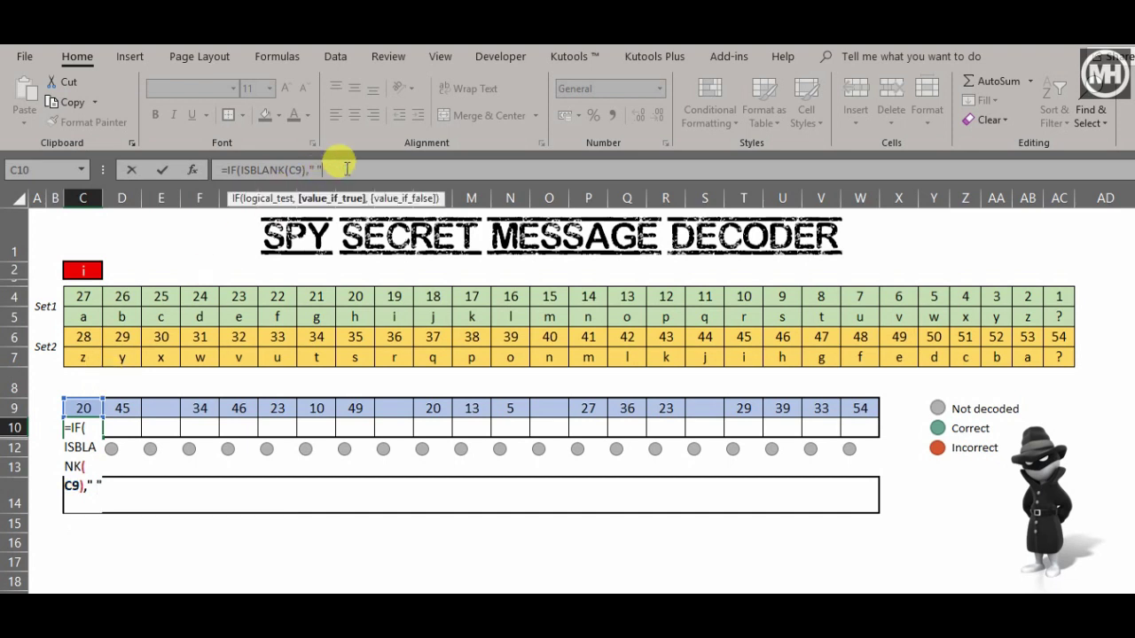
type(",")
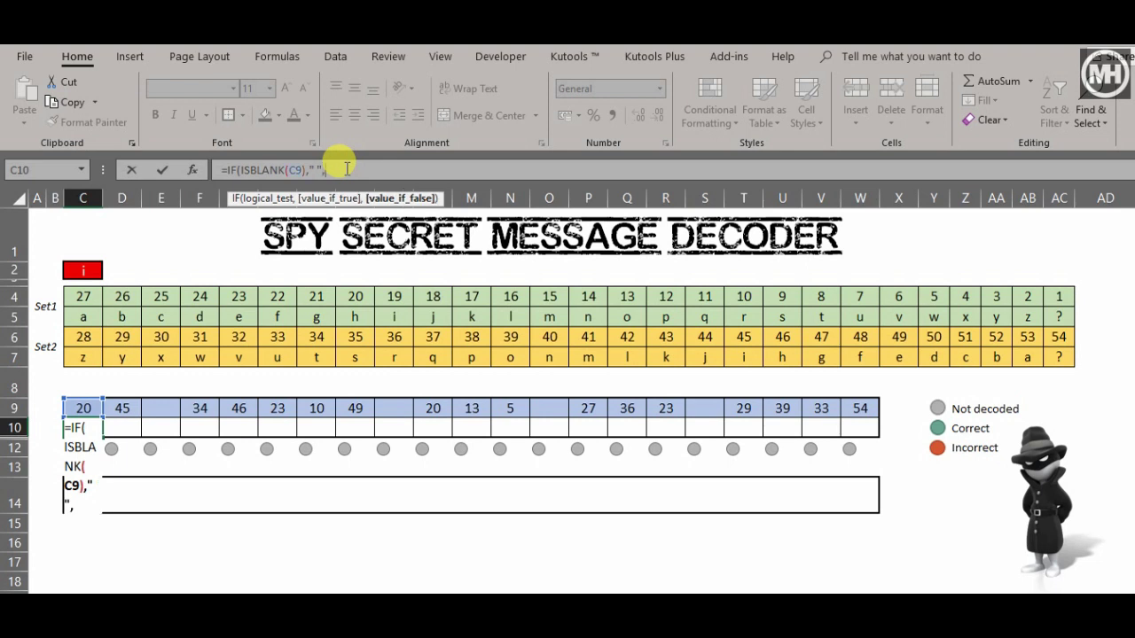
Add a nested IF as the false result, testing C9 against the absolute reference $C$4: IF(C9<=$C$4,
type("IF")
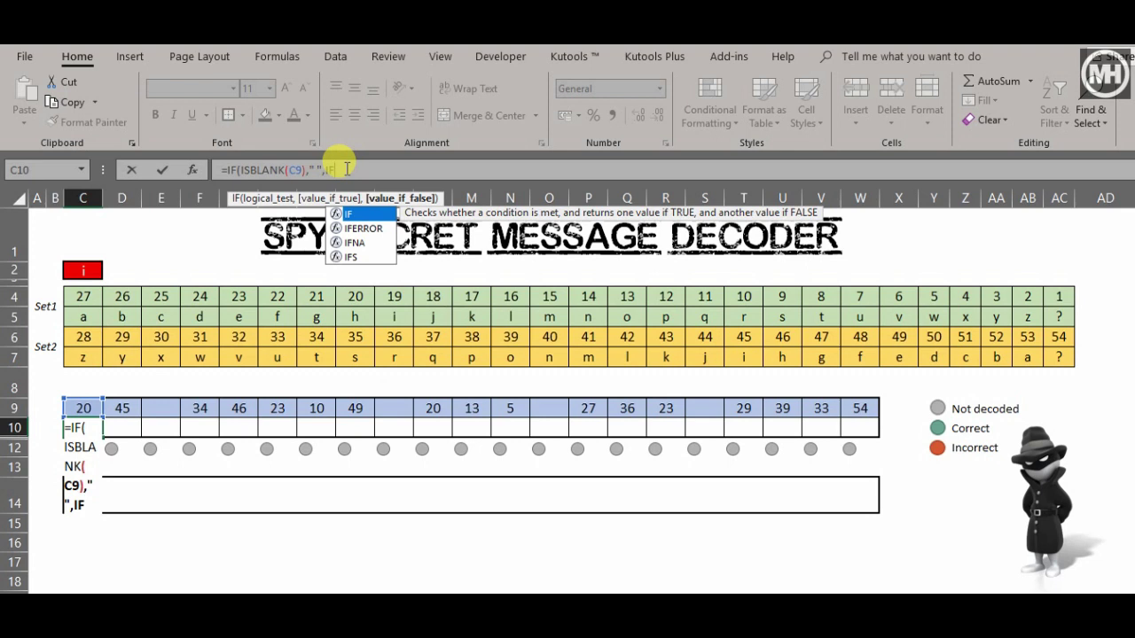
type("(")
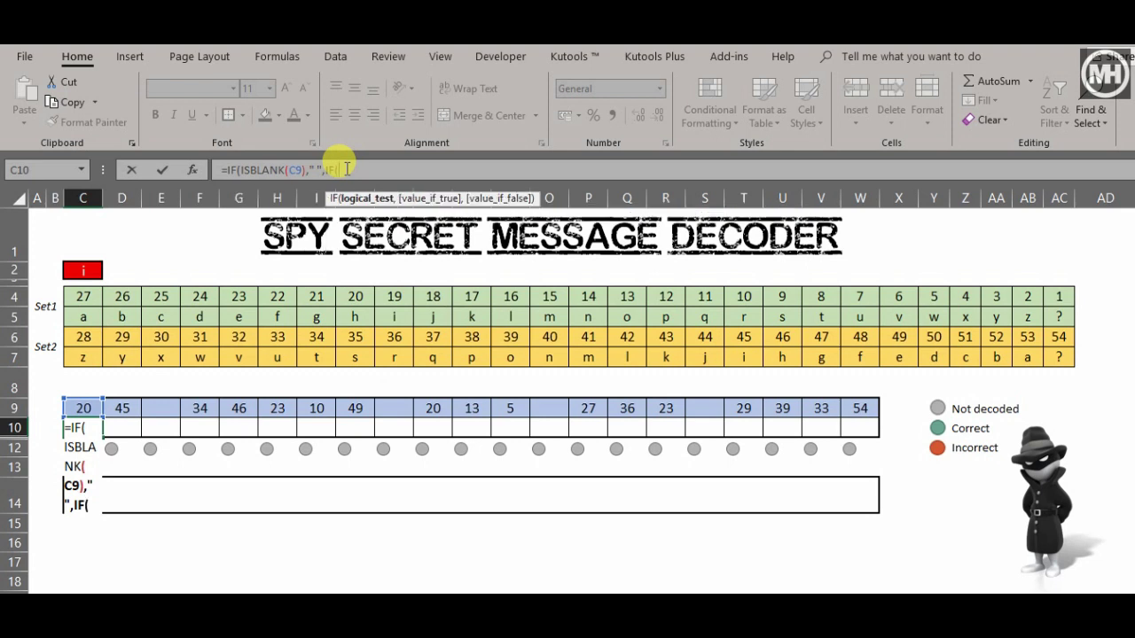
left_click(83, 407)
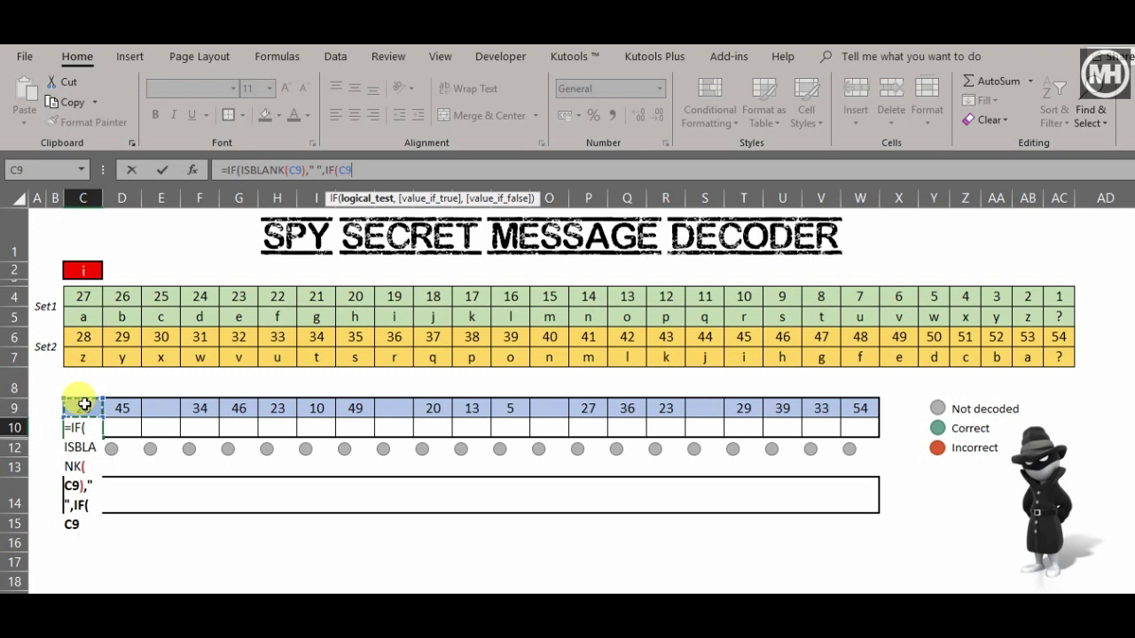
type("<=")
left_click(85, 295)
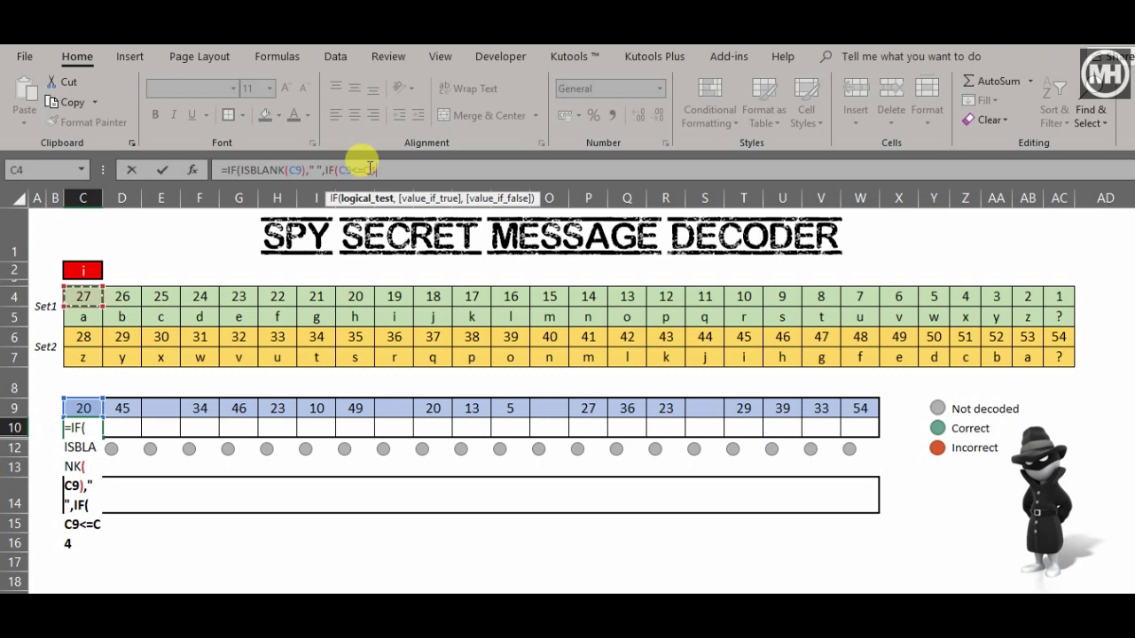
left_click(370, 168)
key("F4")
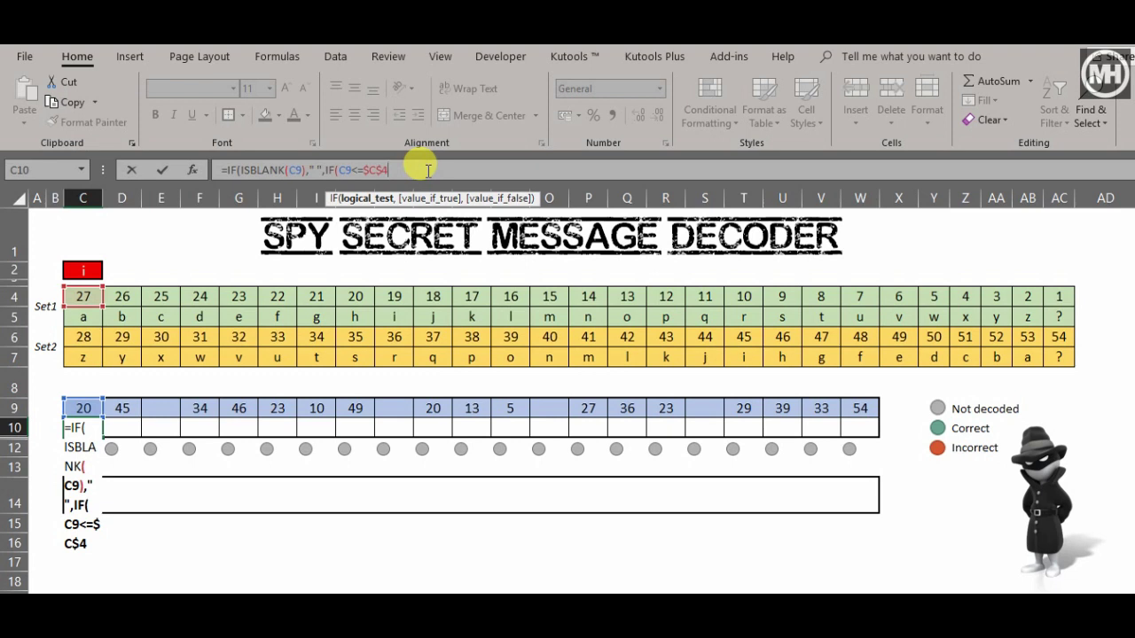
type(",")
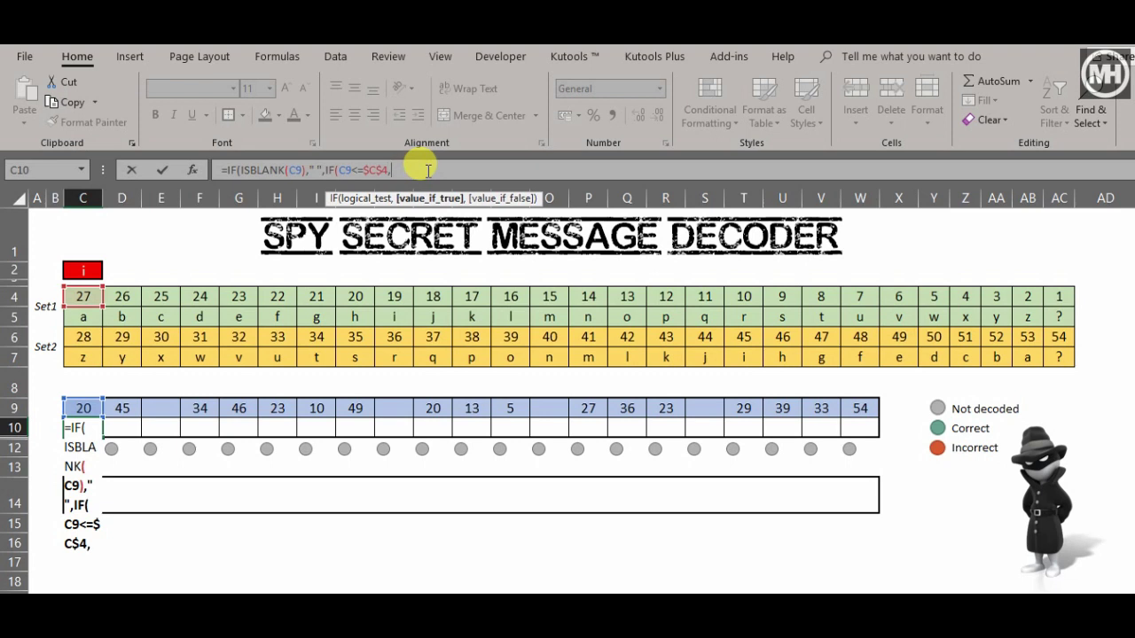
Add an HLOOKUP as the nested IF's true result, looking up C9 in SetNo1, row 2, with FALSE for an exact match
type("HLOOKUP(")
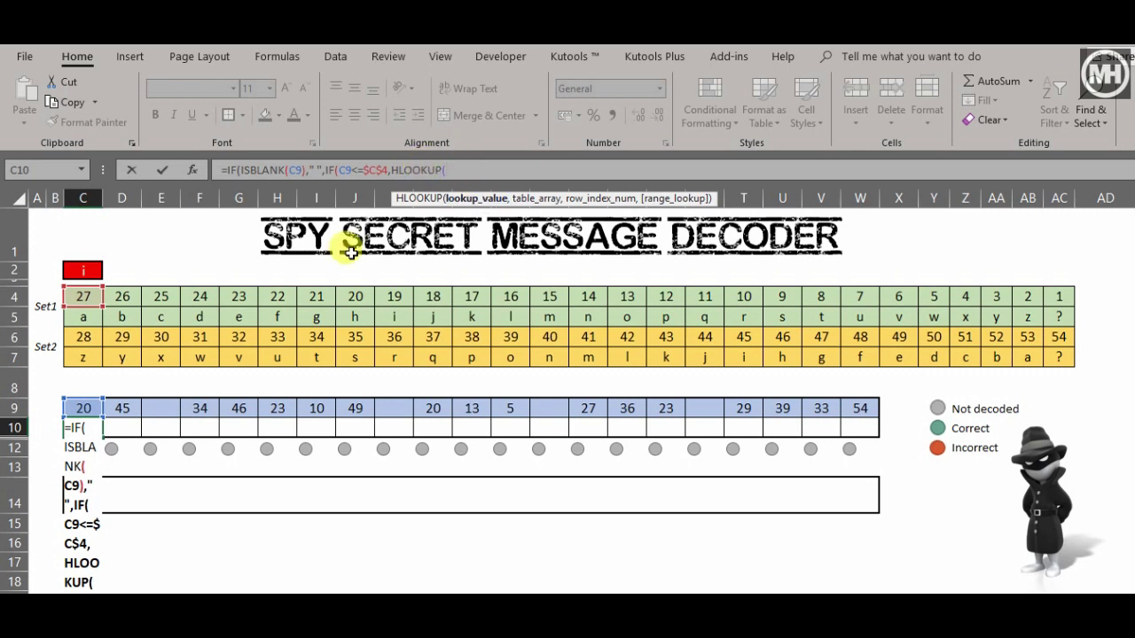
left_click(85, 407)
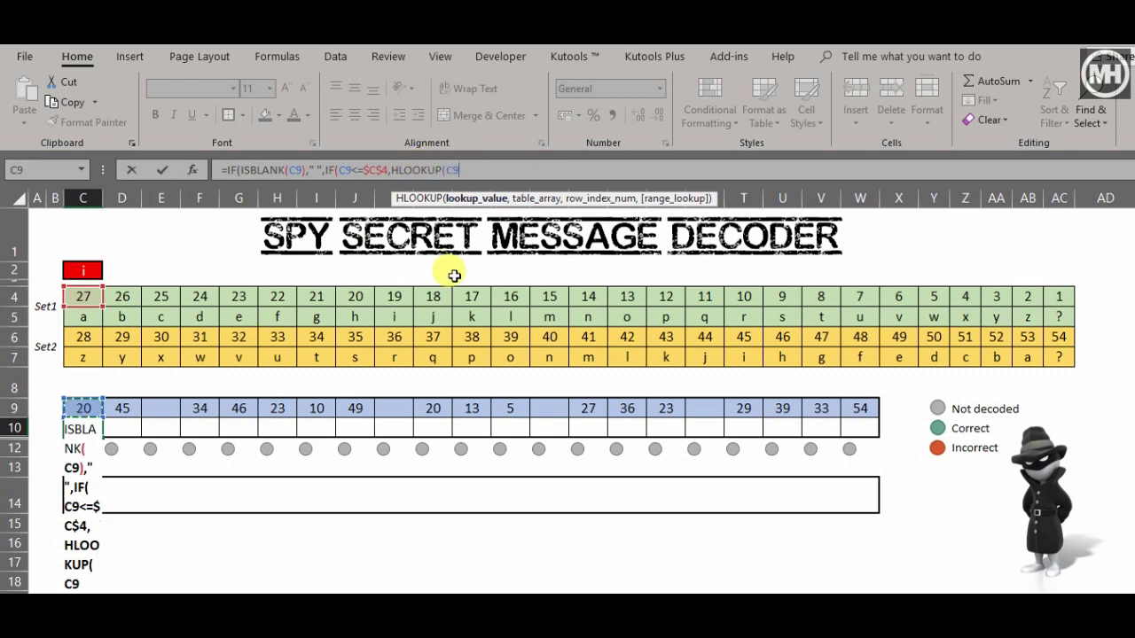
type(",")
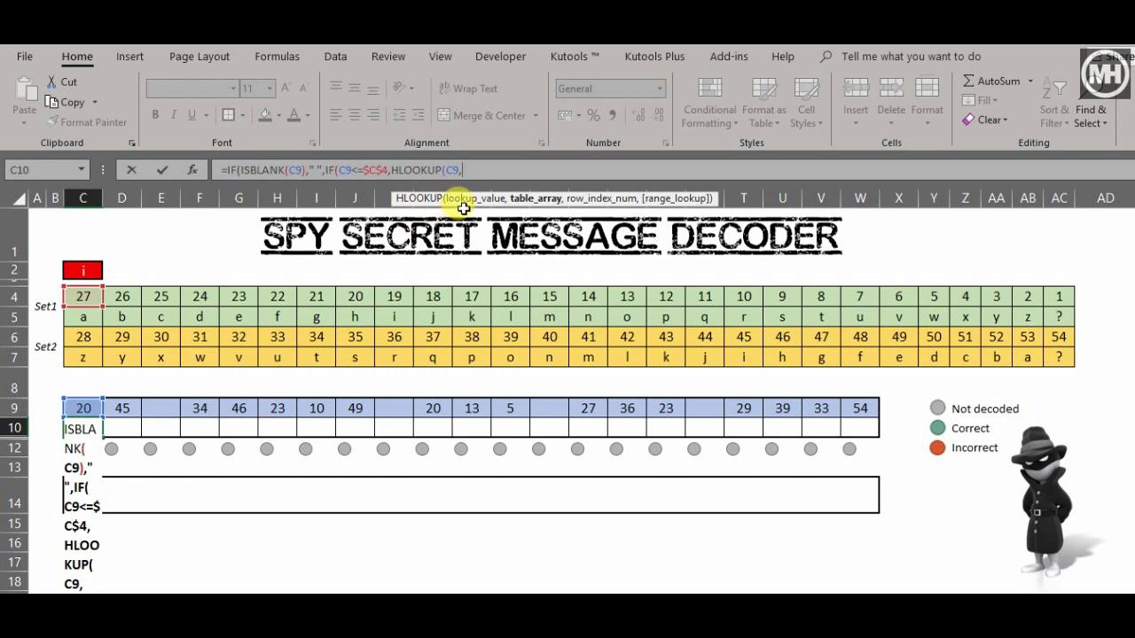
type("set")
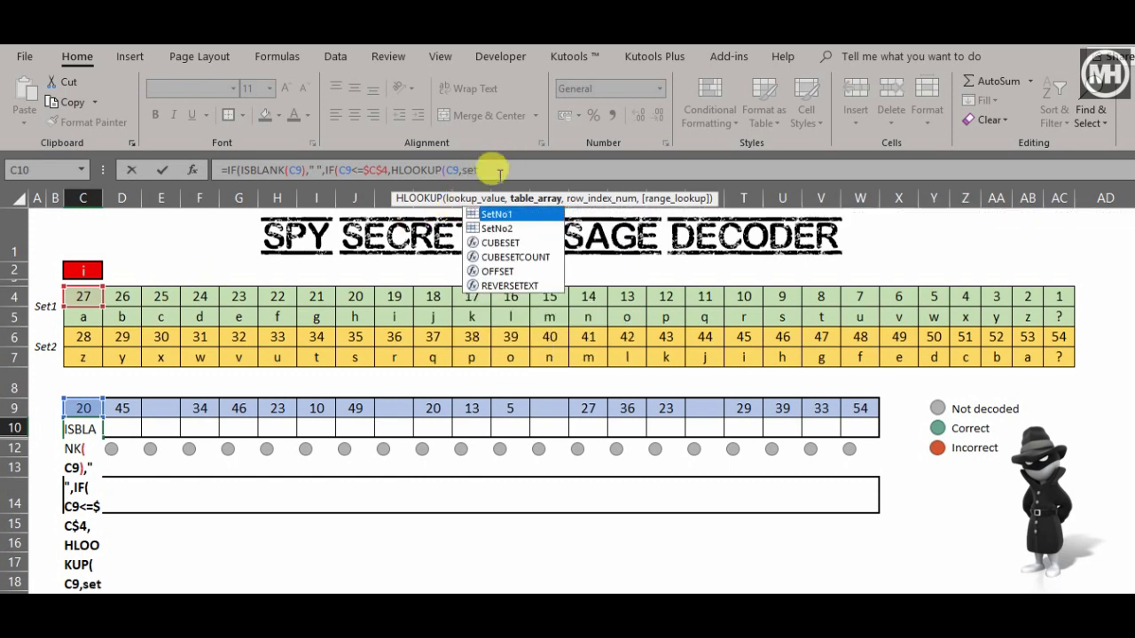
double_click(509, 214)
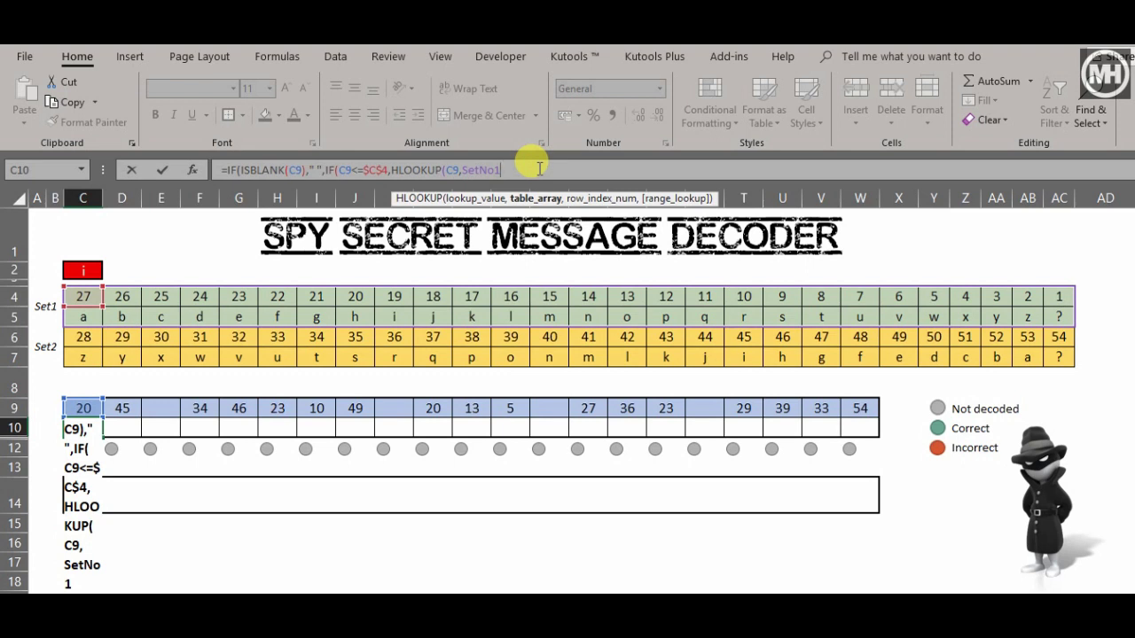
type(",")
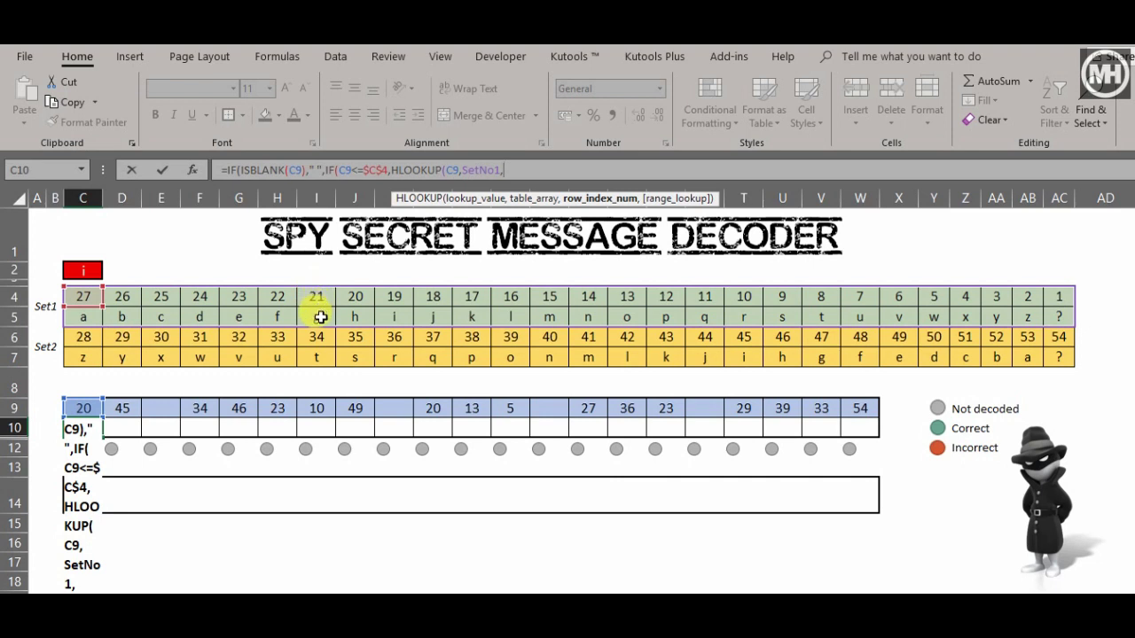
type("2,")
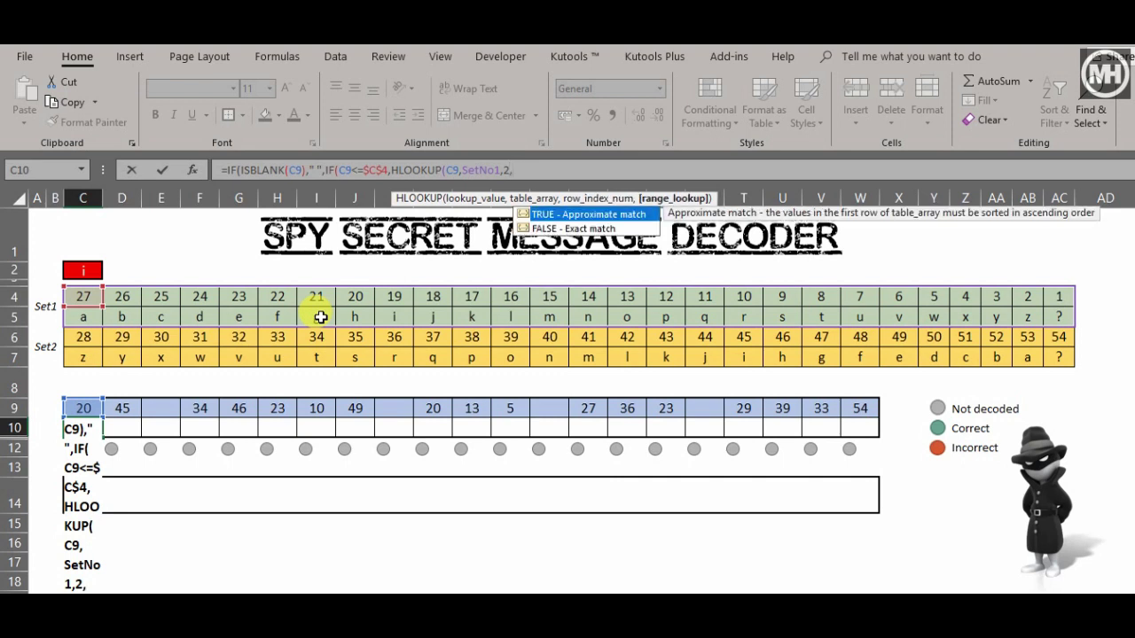
left_click(601, 233)
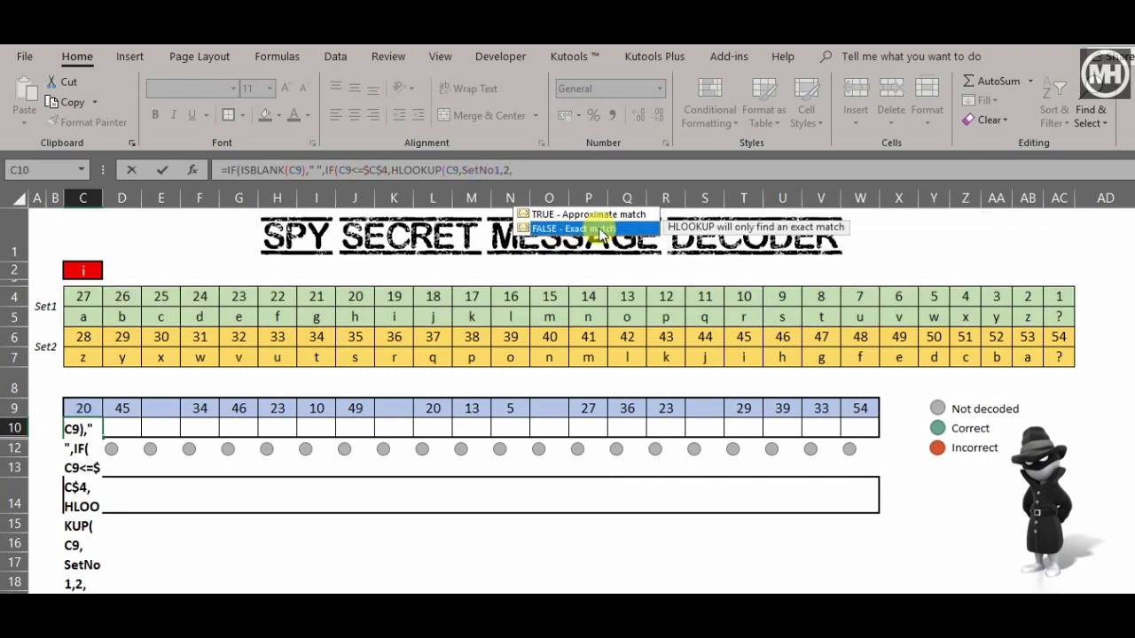
double_click(601, 233)
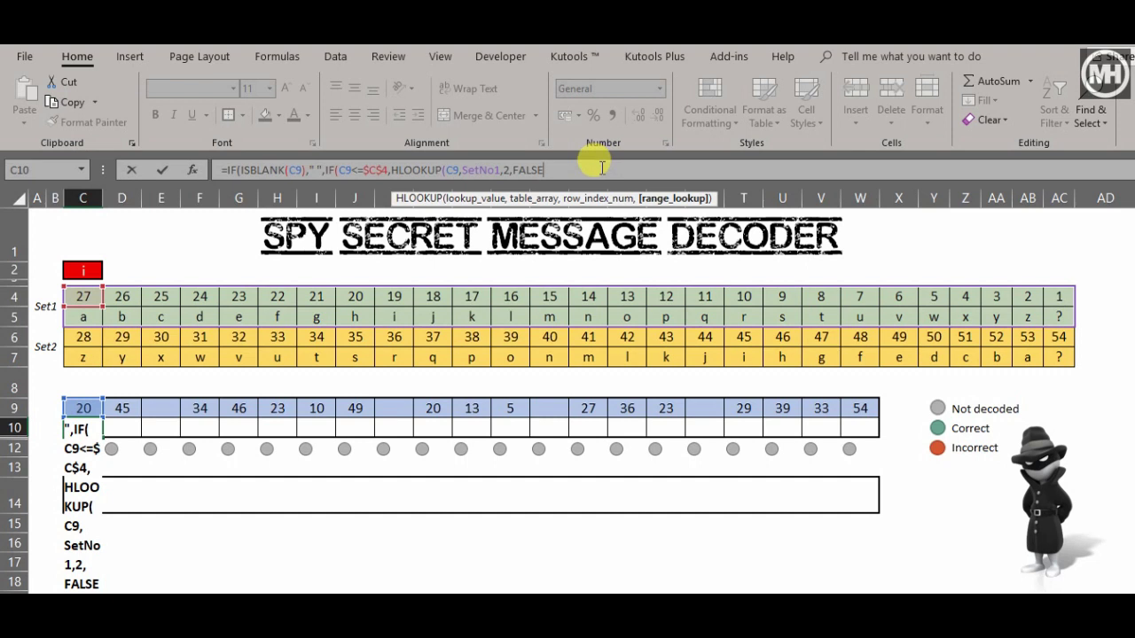
Close the SetNo1 lookup and add a second HLOOKUP as the nested IF's false result, looking up C9 in SetNo2, row 2
type(")")
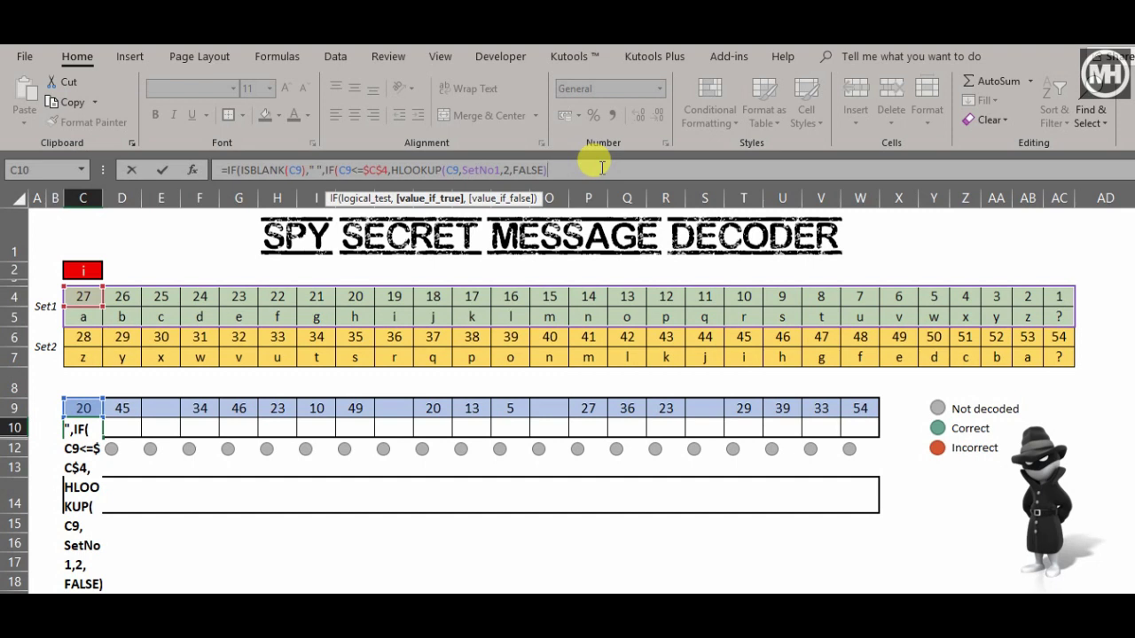
type(",")
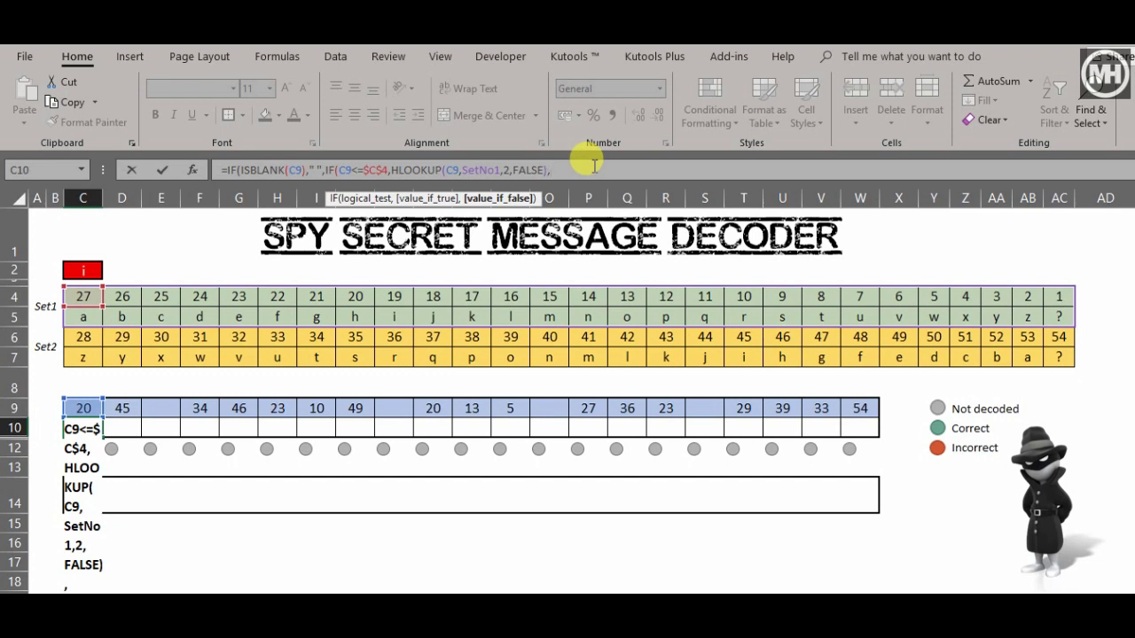
type("hlo")
key("Tab")
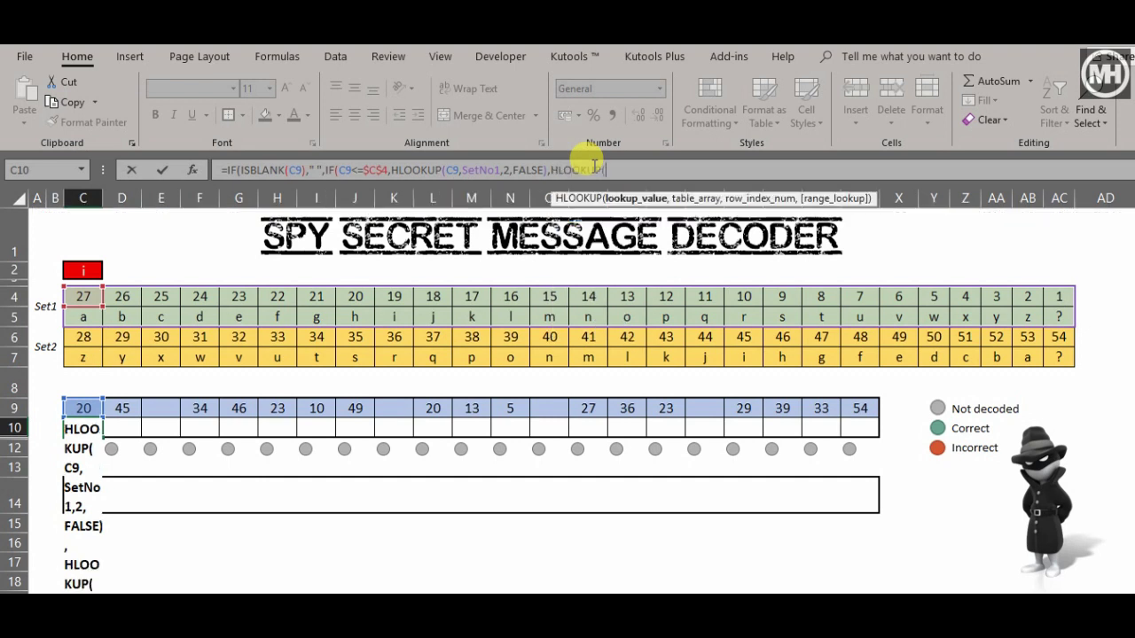
left_click(84, 408)
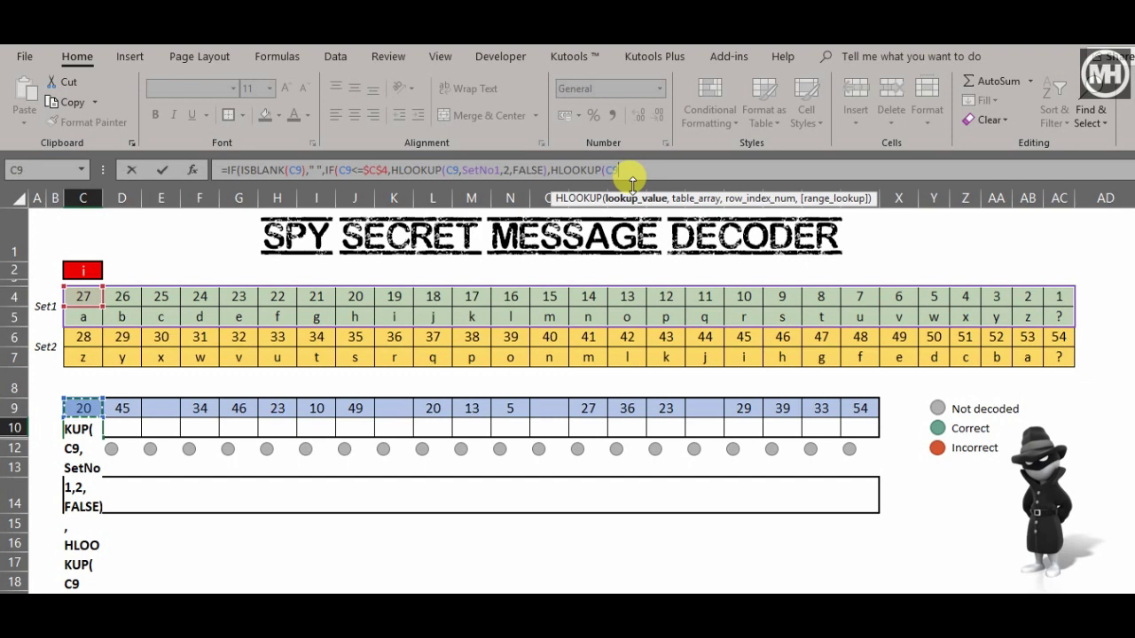
type(",SetNo2")
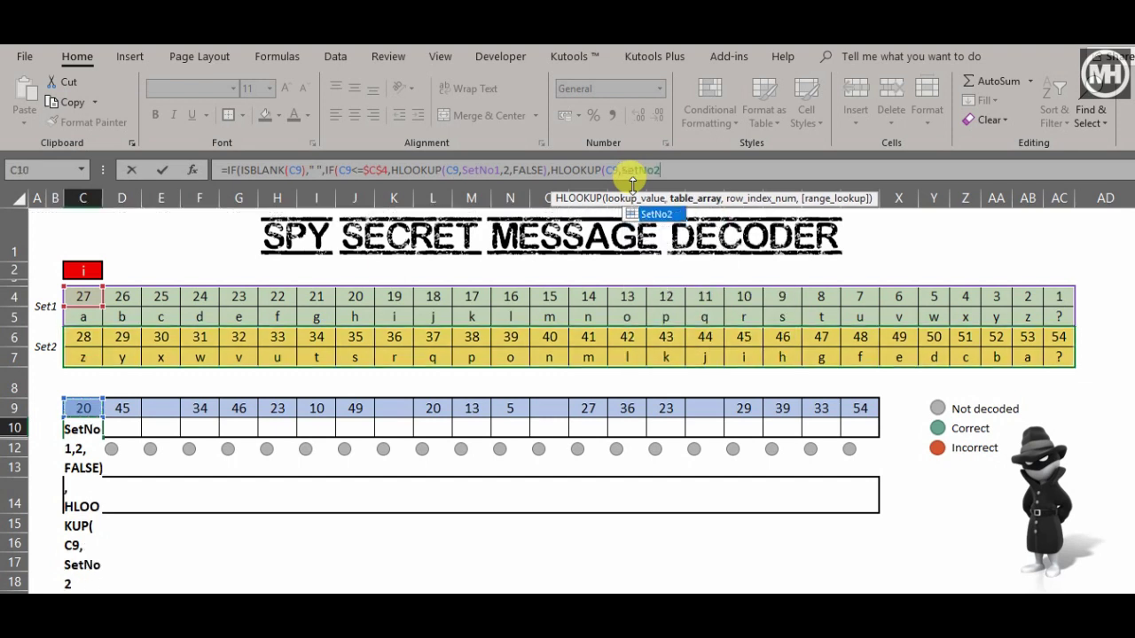
type(",")
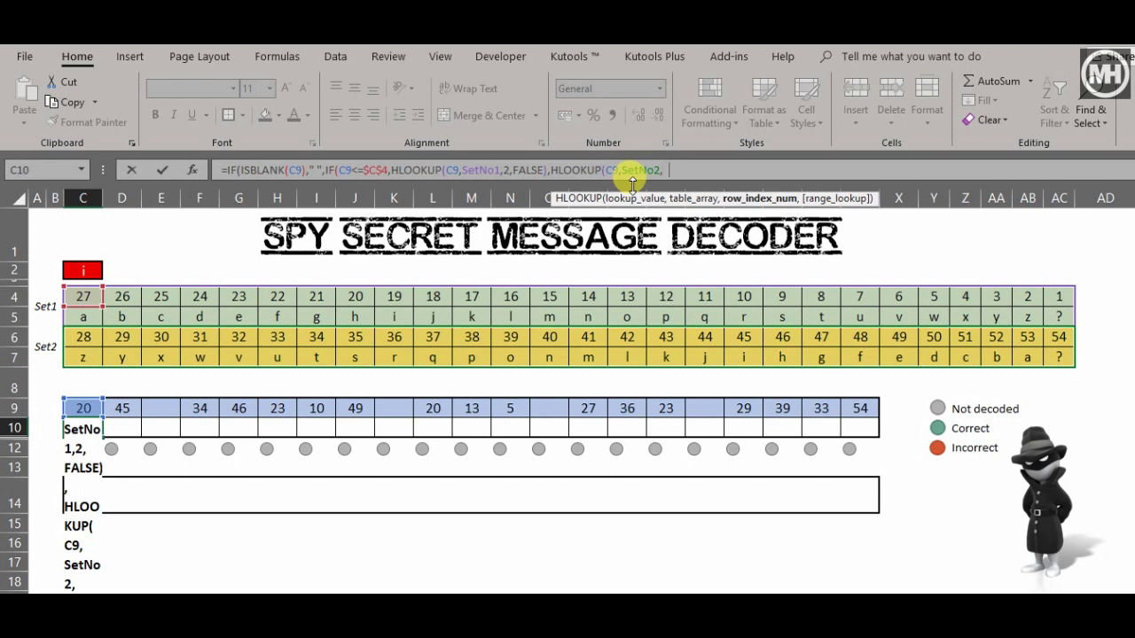
type("2")
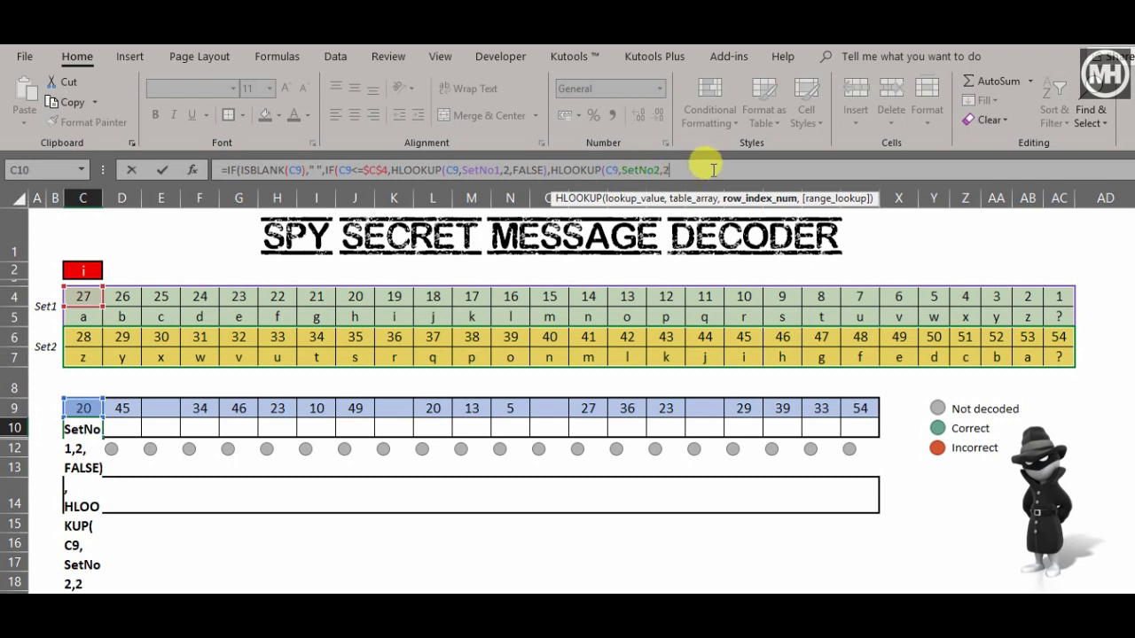
type(",TRUE")
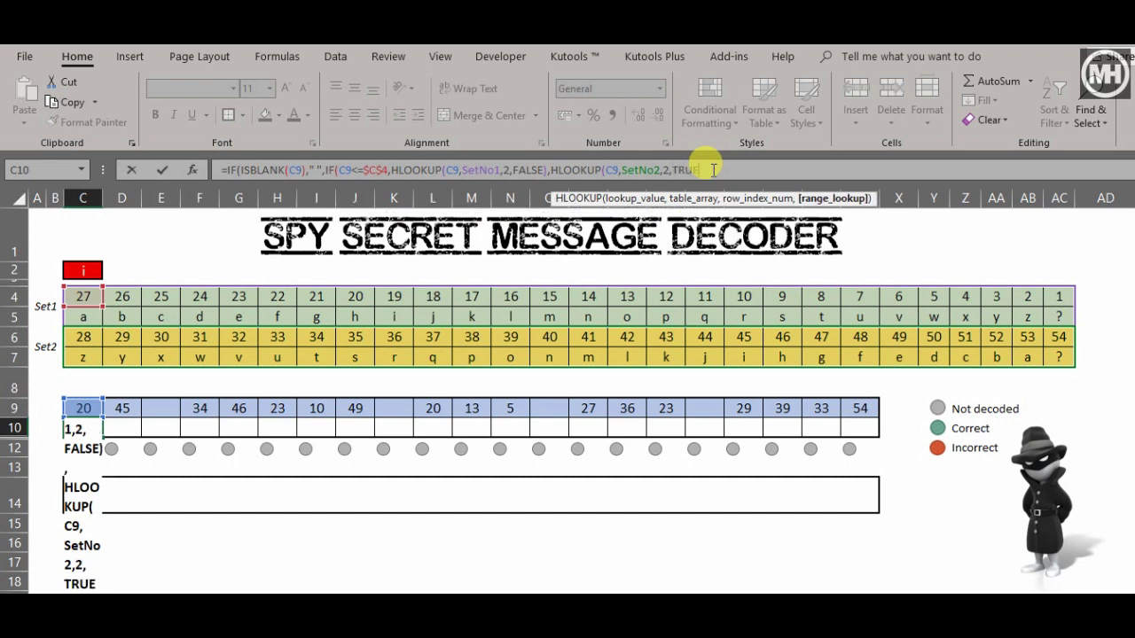
key("BackSpace")
key("BackSpace")
key("BackSpace")
key("BackSpace")
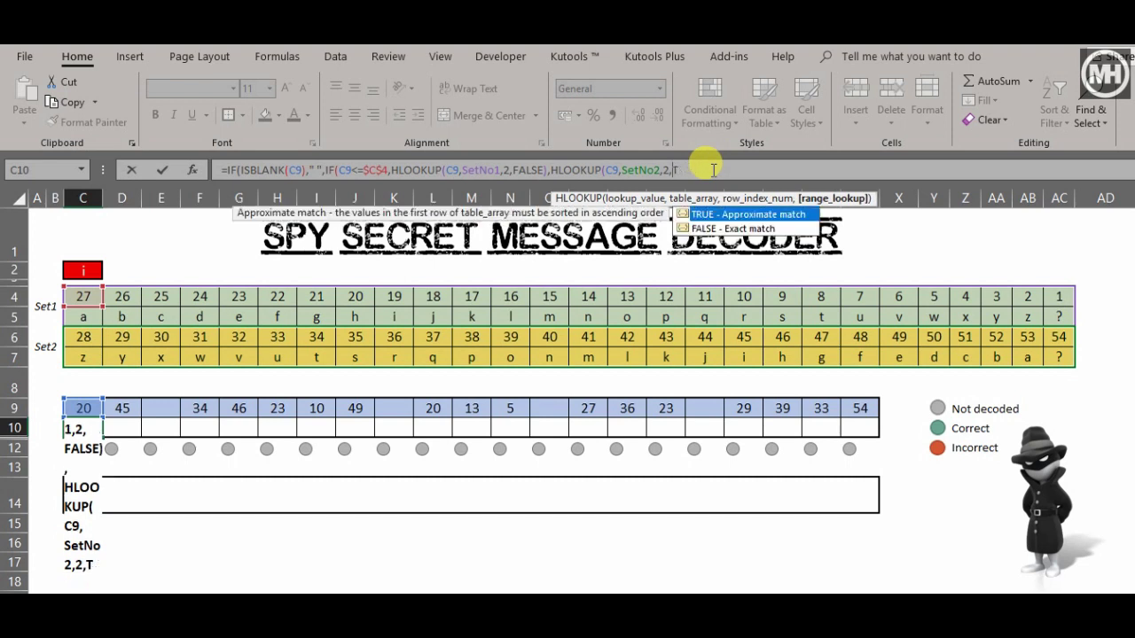
type("false")
key("BackSpace")
key("BackSpace")
key("BackSpace")
key("BackSpace")
key("BackSpace")
type("TRUE")
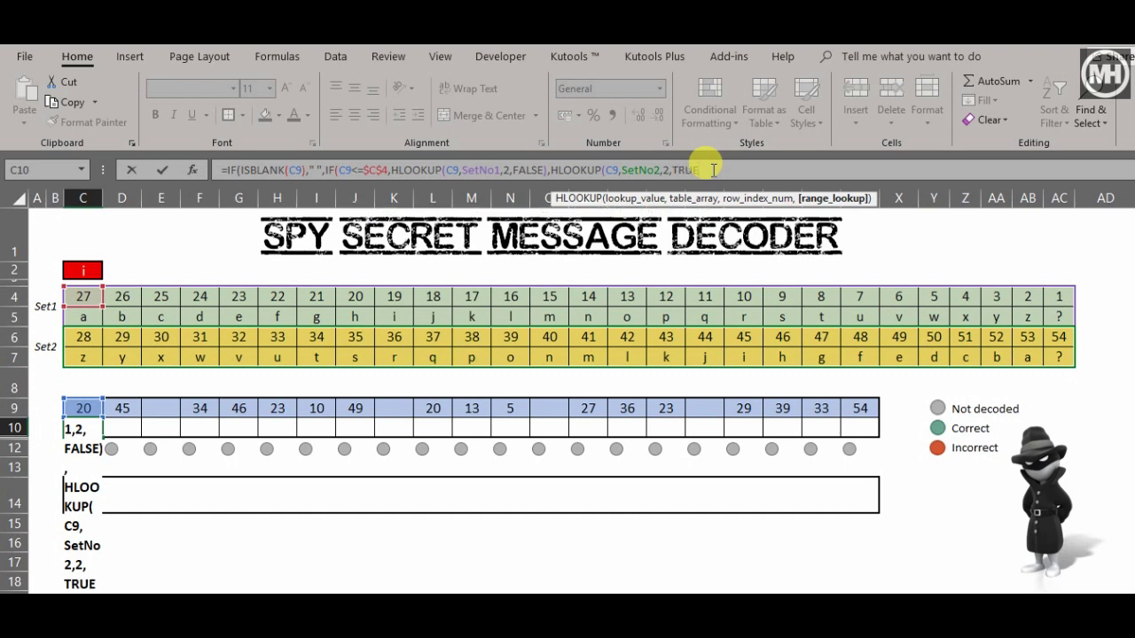
key("BackSpace")
key("BackSpace")
key("BackSpace")
key("BackSpace")
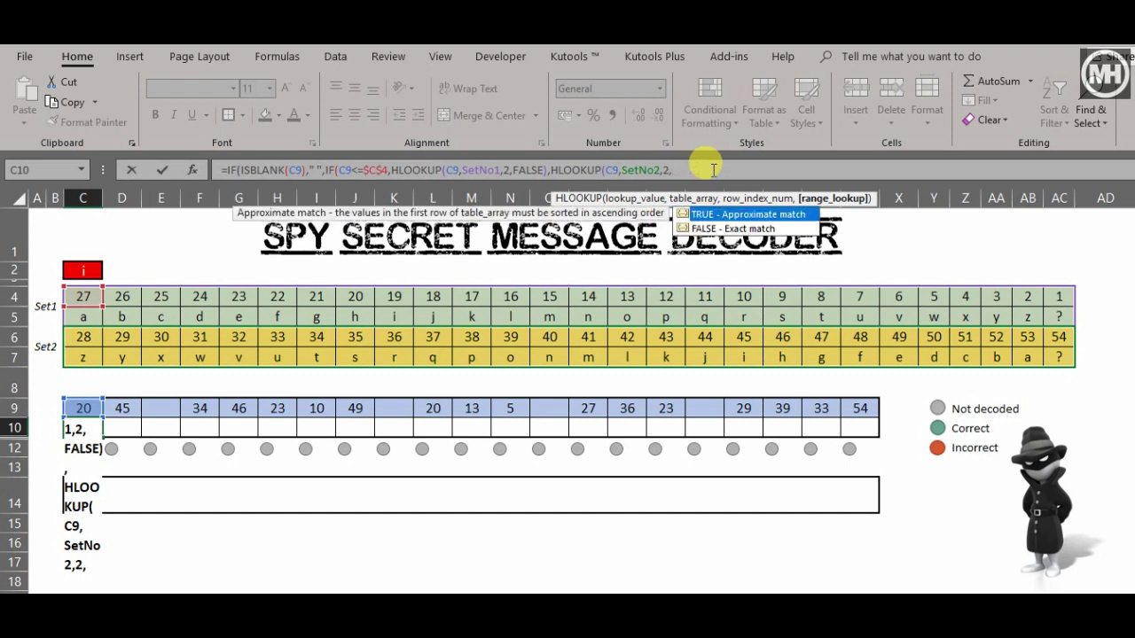
Finish the C10 formula with FALSE as the second lookup's exact match and fill it across row 10 to W10
type("FALSE")
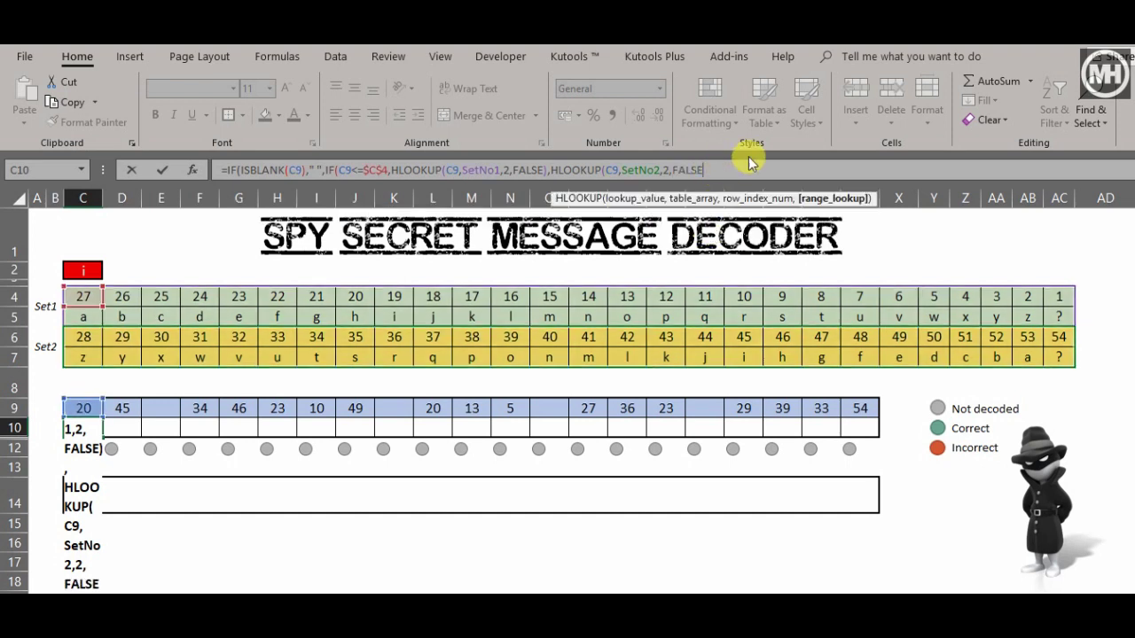
type("))")
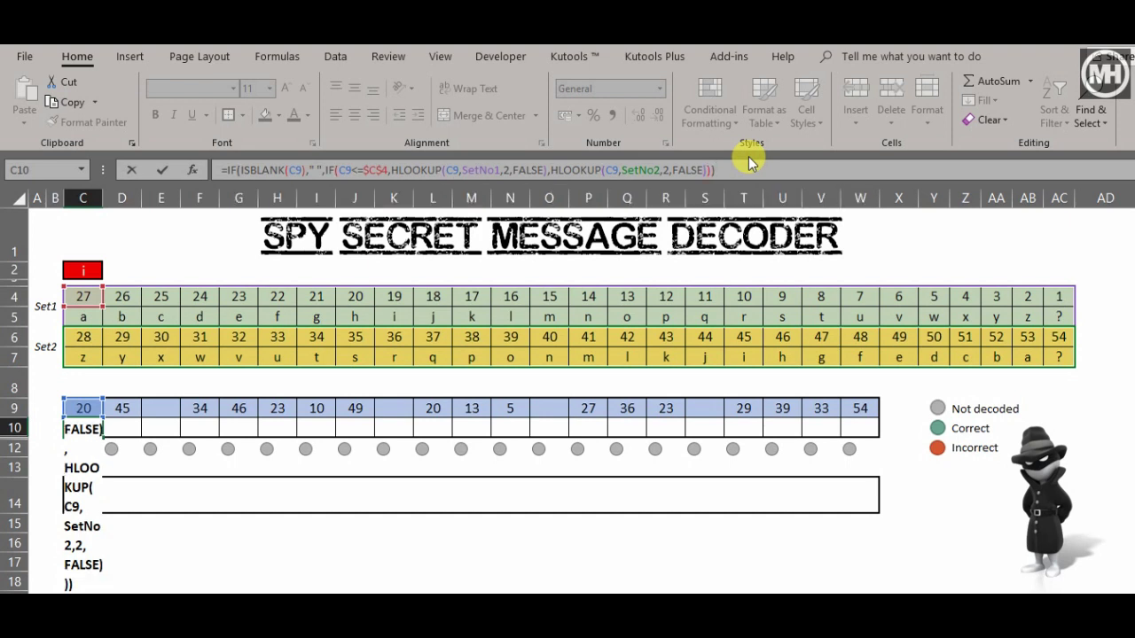
key("ctrl+Return")
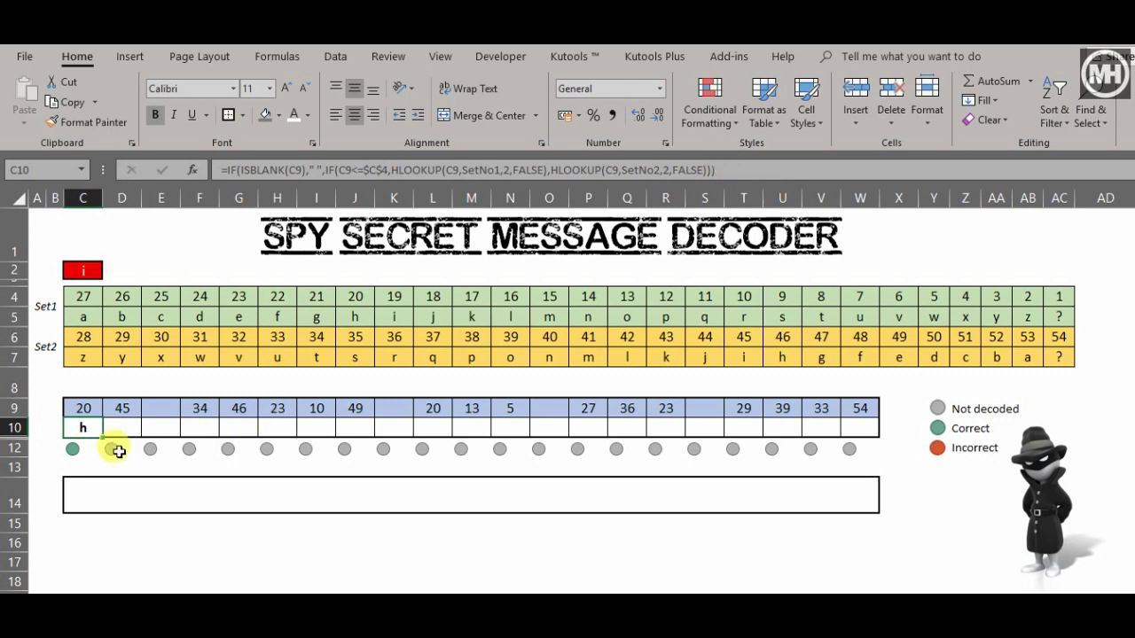
left_click_drag(89, 427, 861, 424)
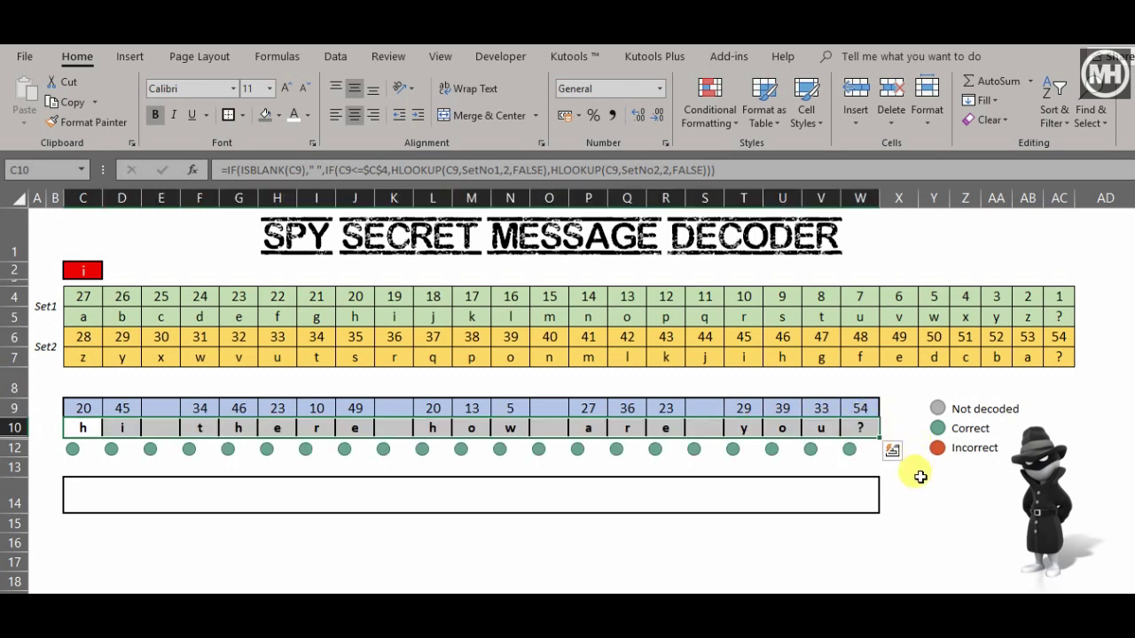
left_click(899, 423)
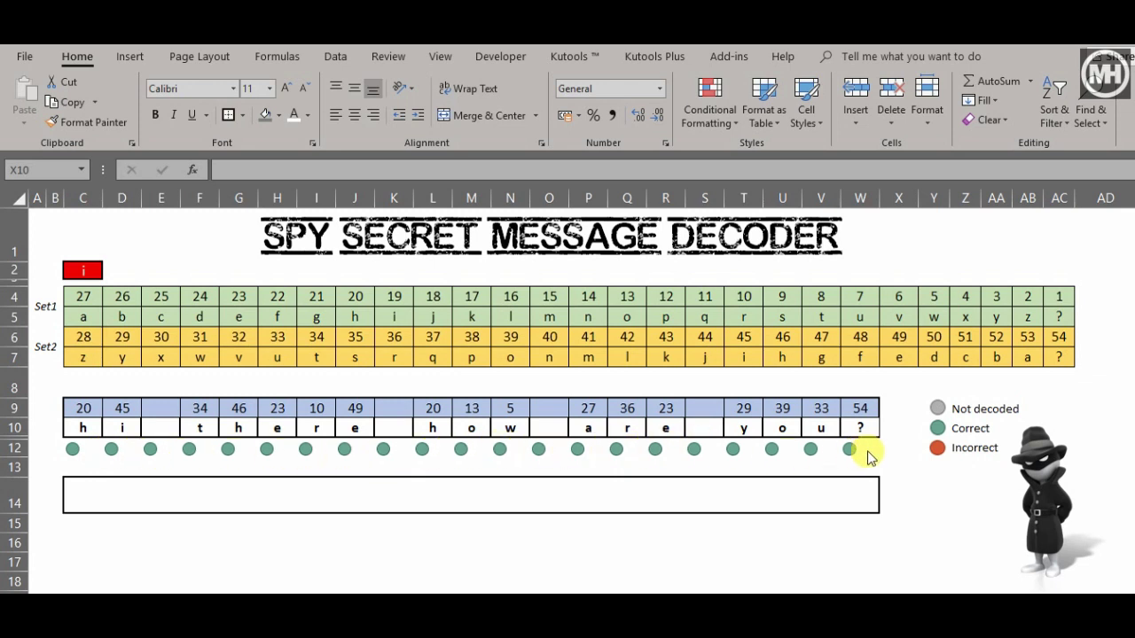
Overwrite the decoded letter in J10 with x to test the answer check
left_click(362, 431)
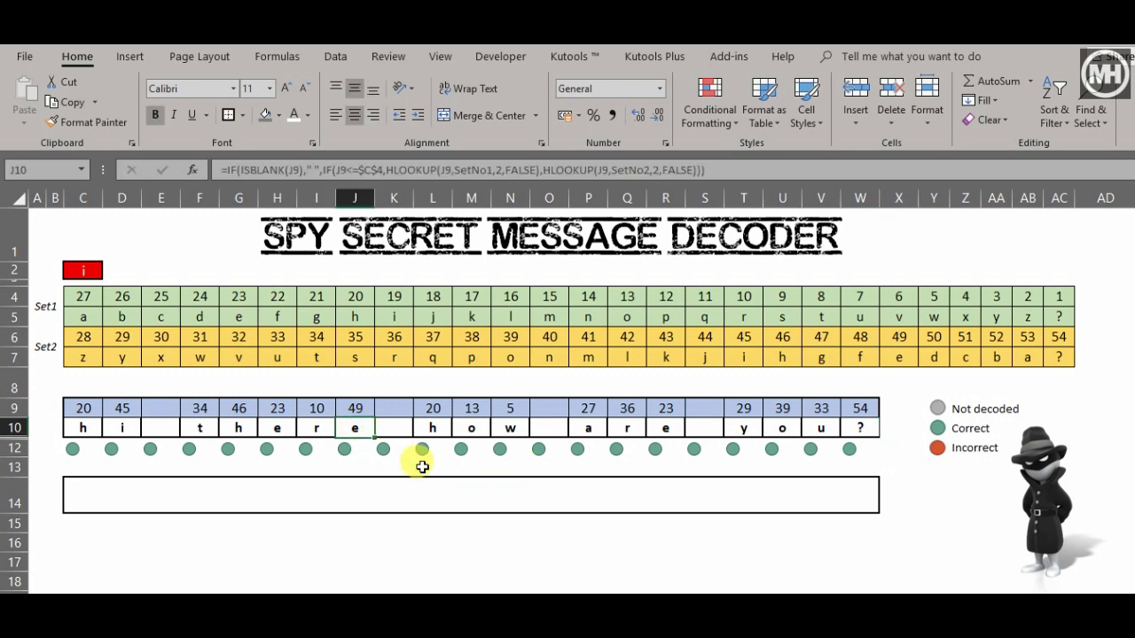
type("x")
key("Return")
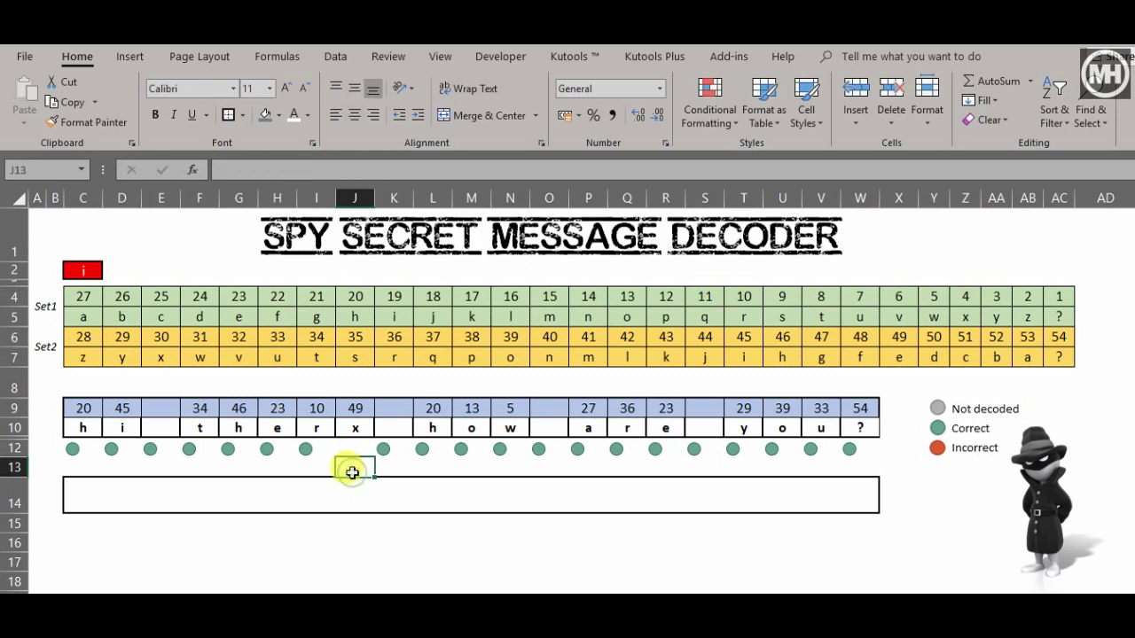
Enter the answer-check formula in J12: =IF(ISBLANK(J10),0,IF(J10=J11,2,1))
left_click(354, 496)
left_click(352, 448)
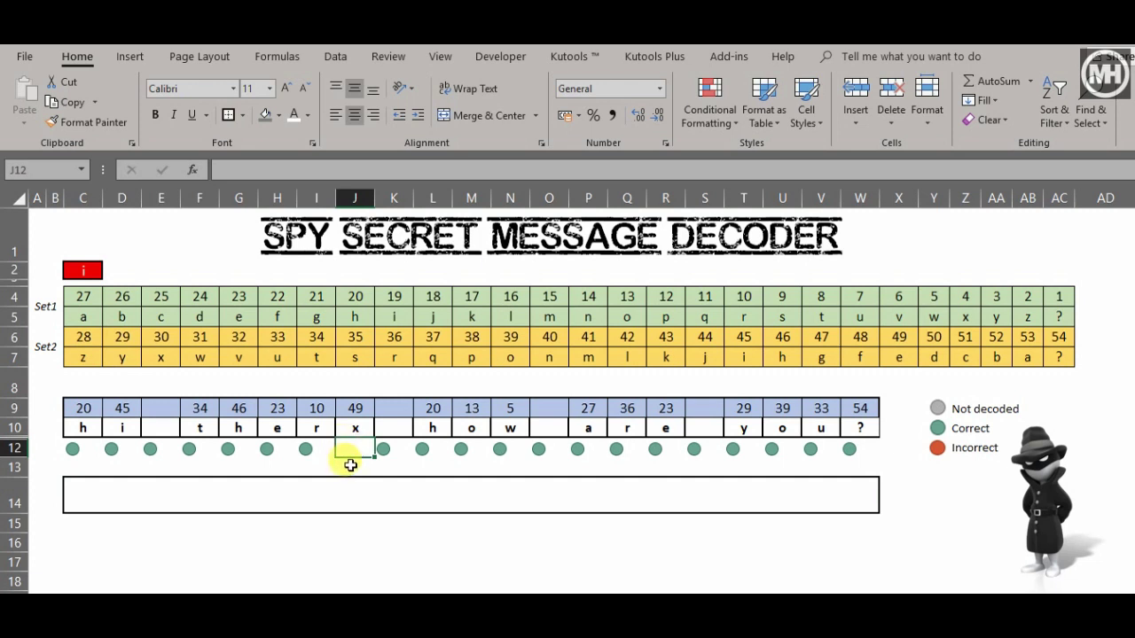
type("=IF(ISBLANK(J10),0,IF(J10=J11,2,1))")
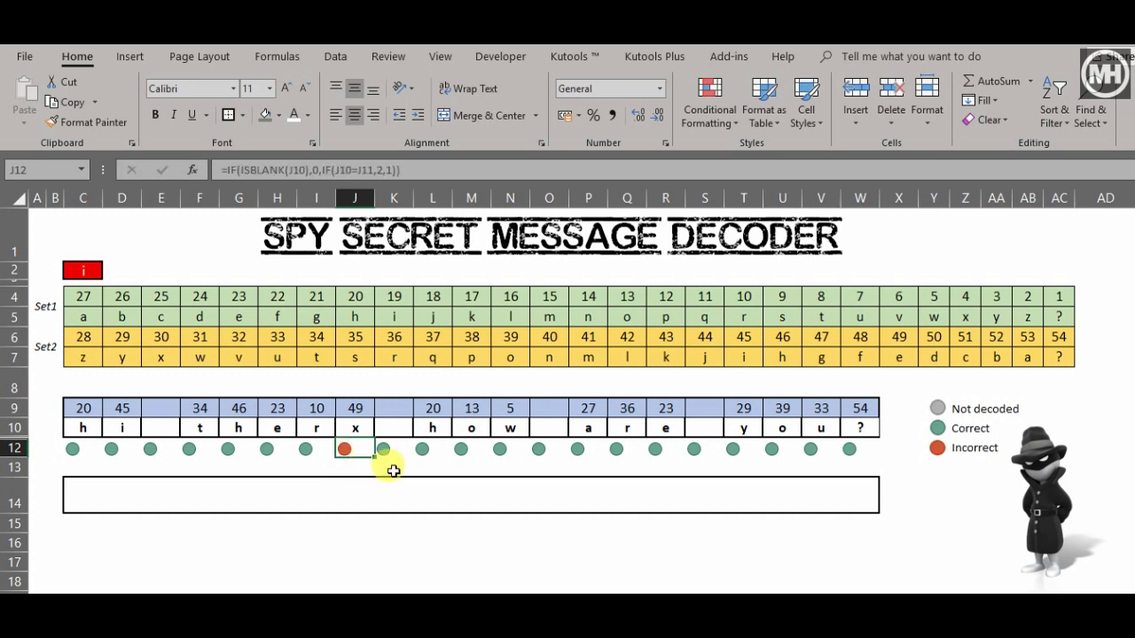
Clear J10 and enter x in it again to test the indicator below for empty and wrong answers
key("Up")
key("Delete")
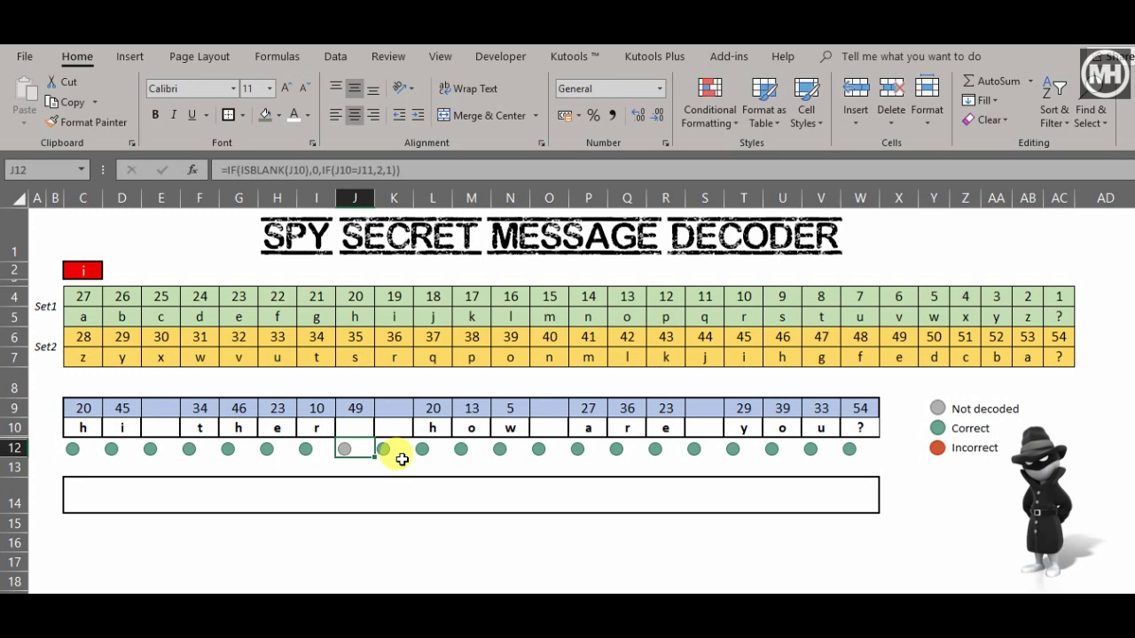
type("x")
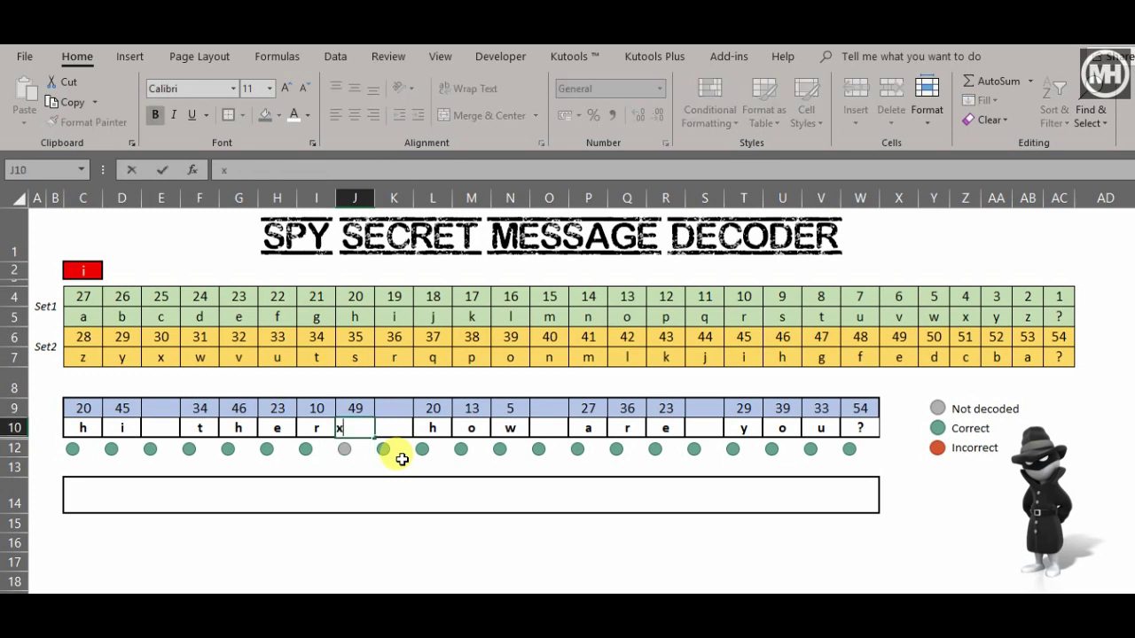
key("Return")
Enter the letter e in J10 and select the indicator cells C12:W12
key("Up")
type("e")
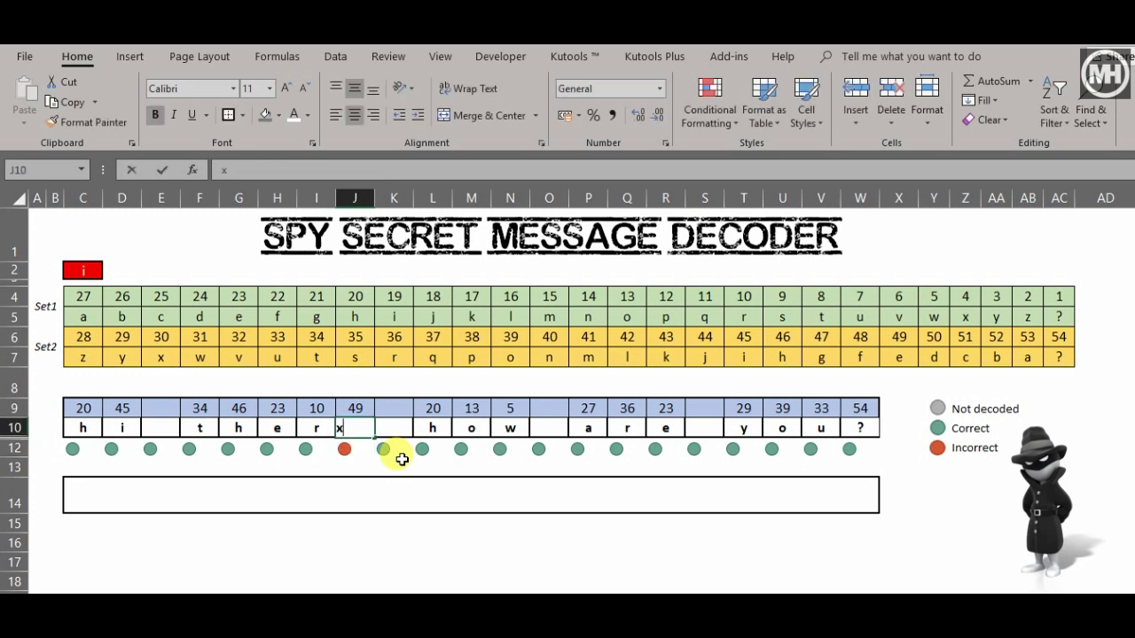
key("Return")
key("Up")
key("Down")
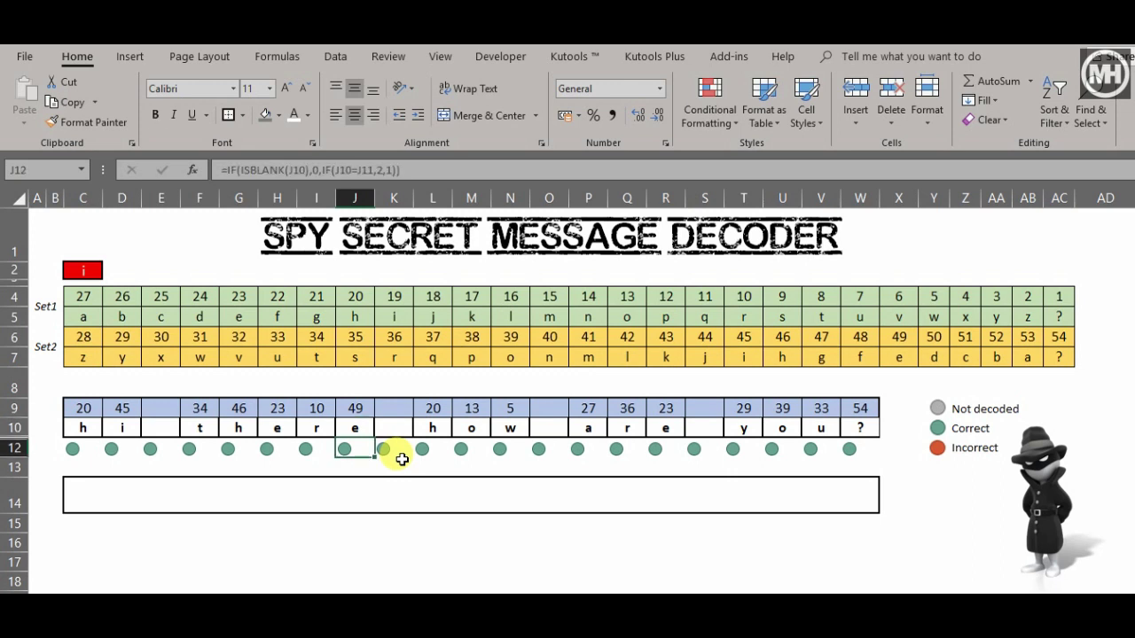
left_click_drag(76, 449, 833, 435)
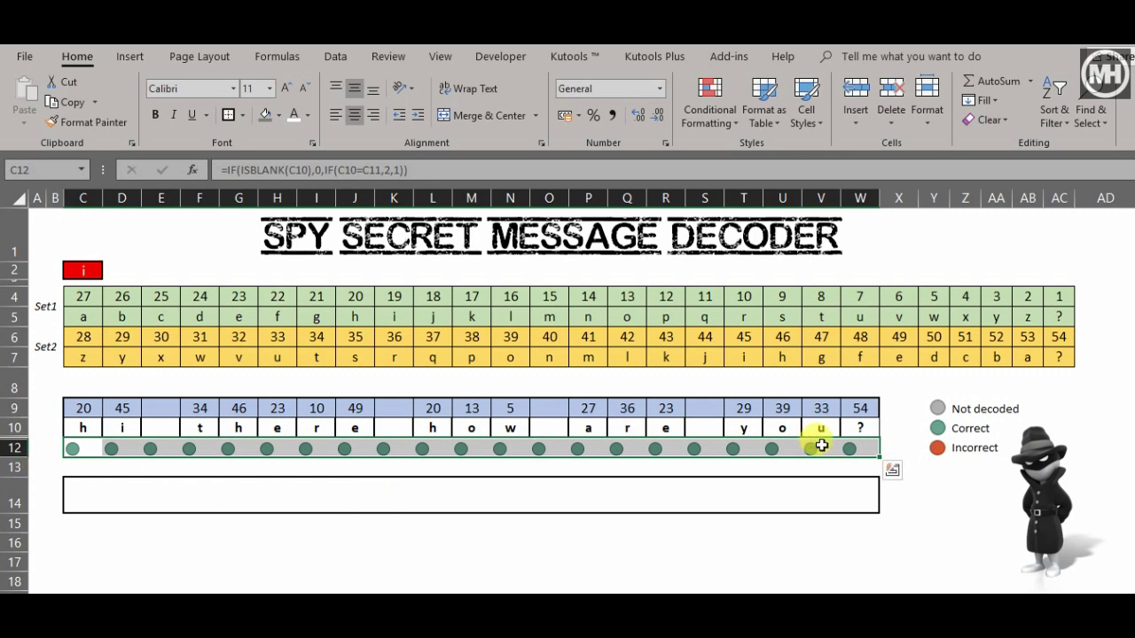
Join the decoded letters into one sentence in the merged cell C14 with =CONCAT(C10:W10)
left_click(243, 495)
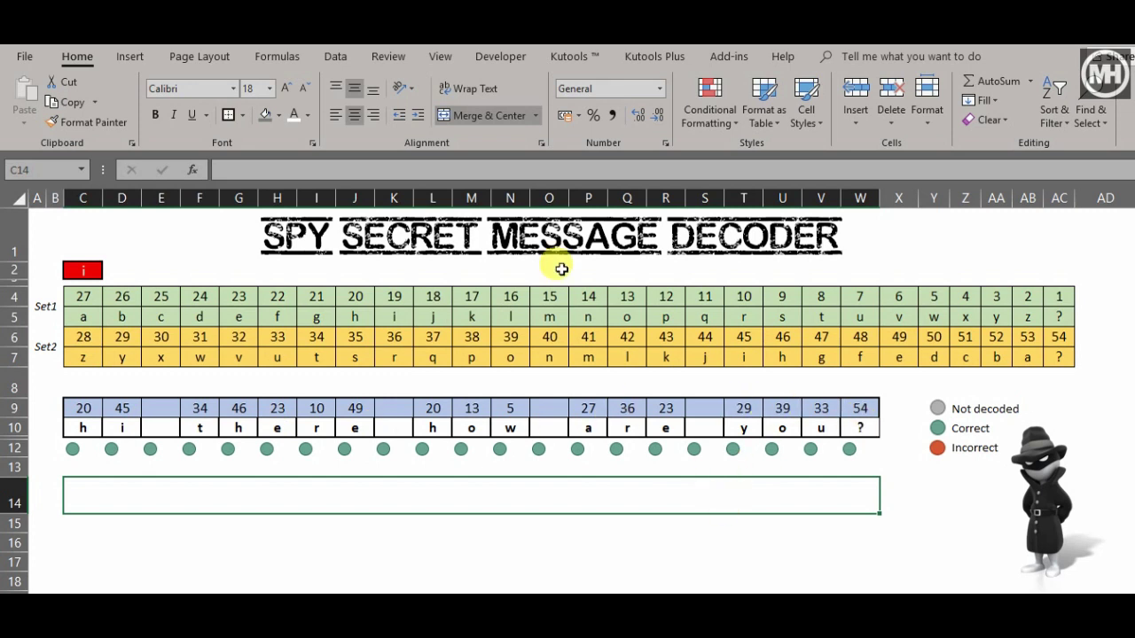
left_click(602, 165)
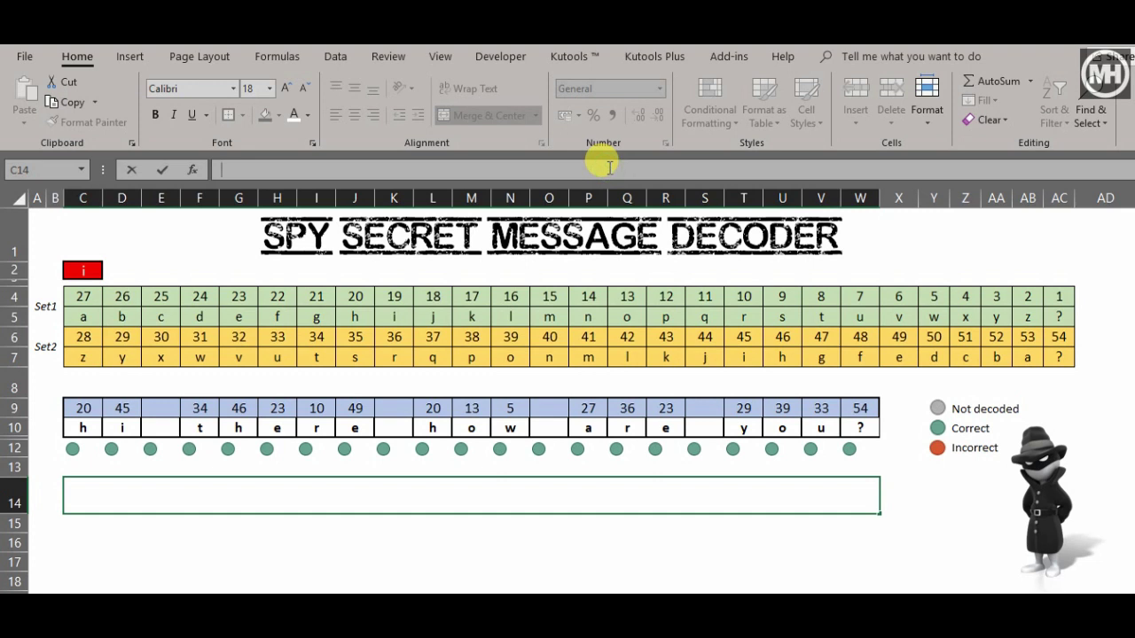
type("=conc")
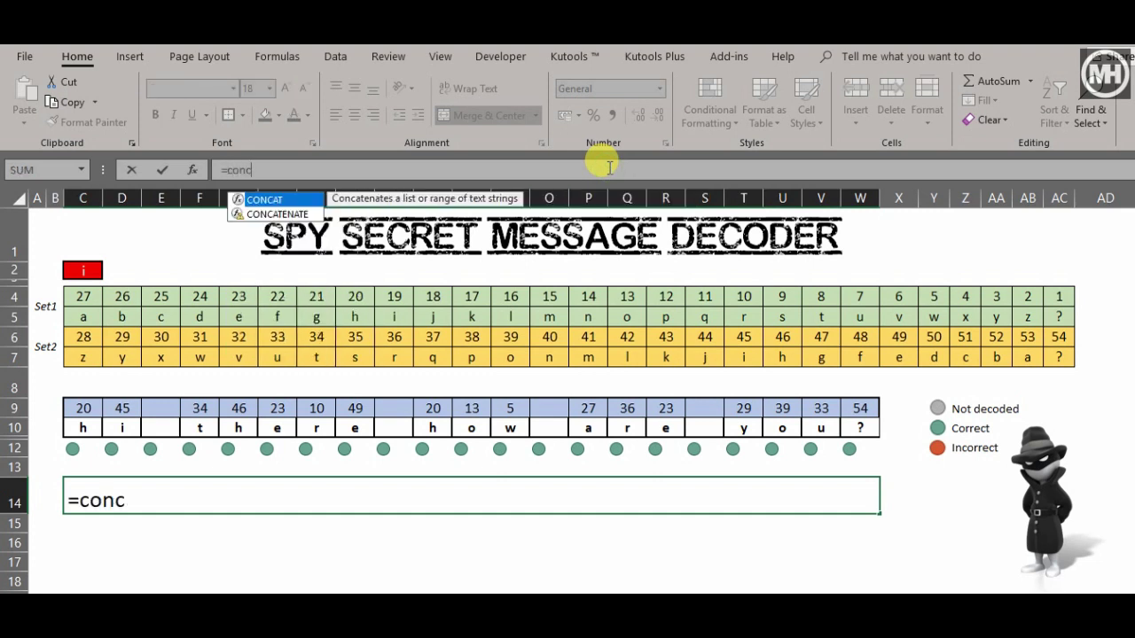
key("Tab")
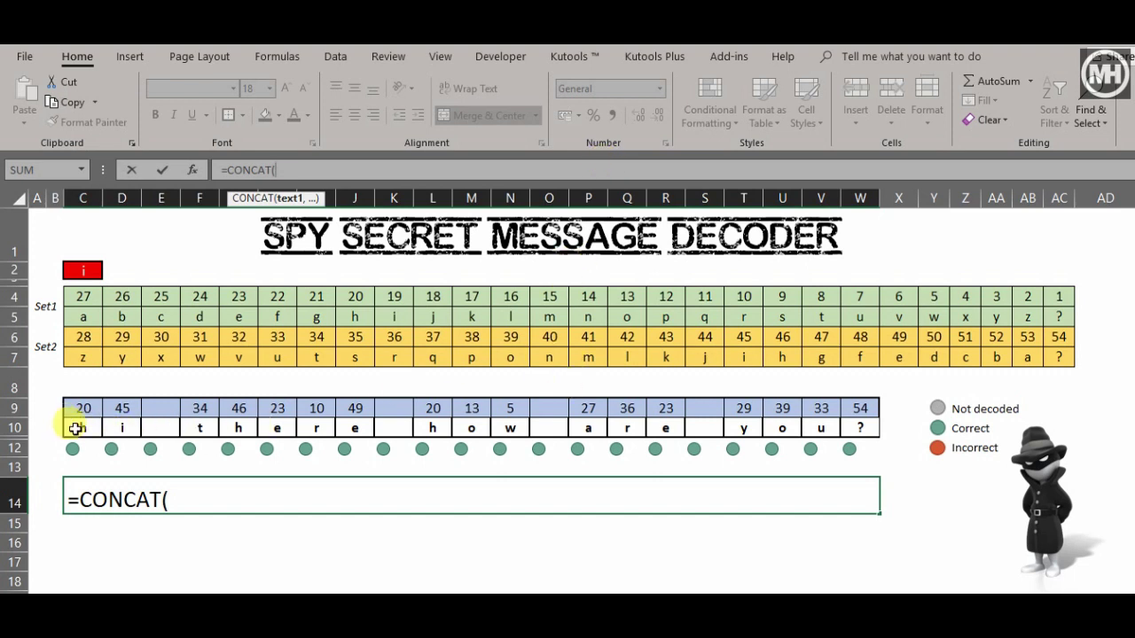
left_click_drag(76, 428, 869, 423)
type(")")
key("Return")
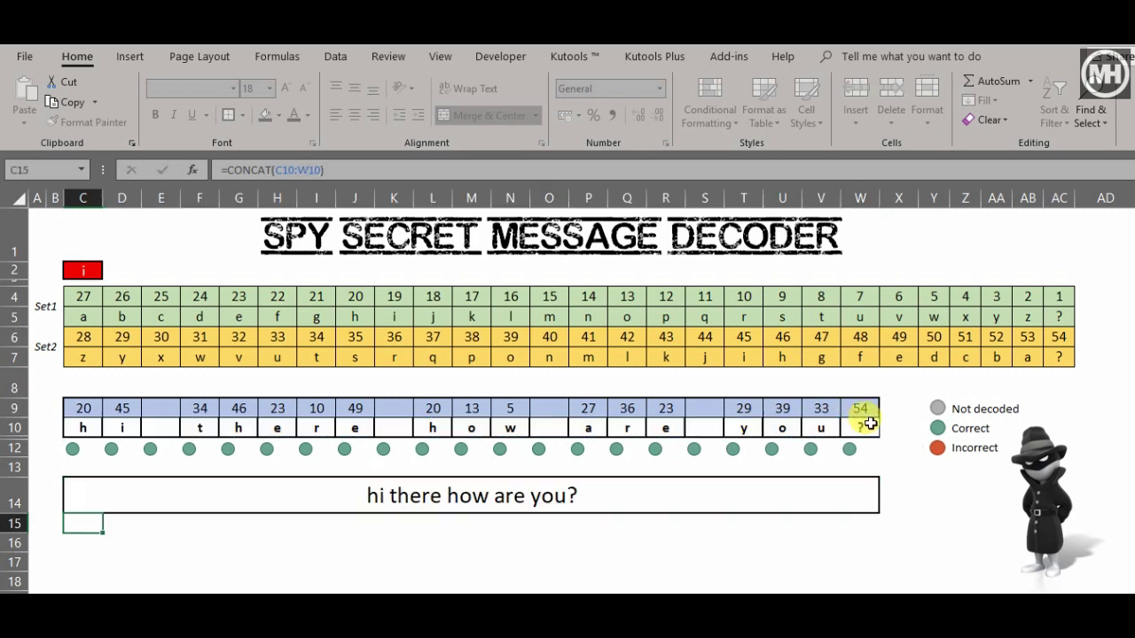
left_click(629, 556)
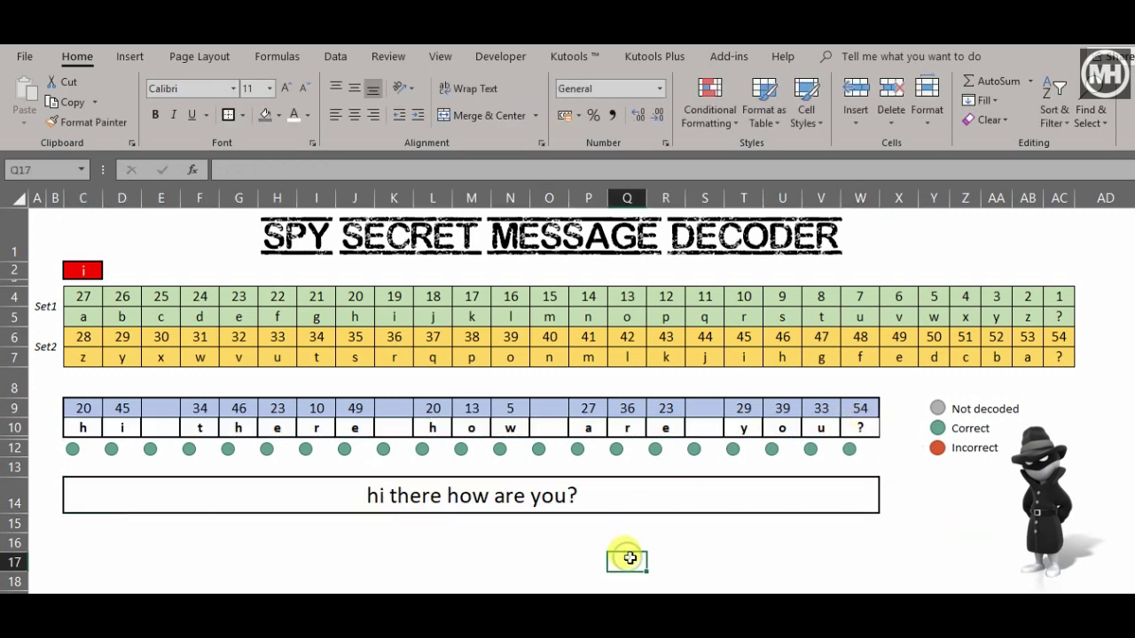
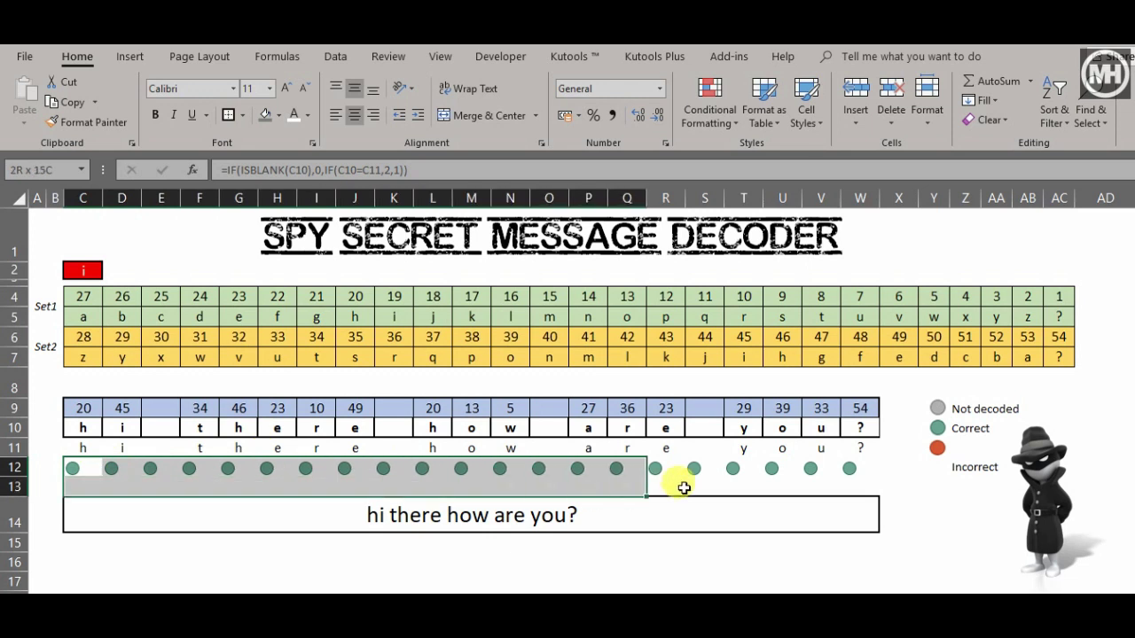
Change the font color of indicator cells C12:W12 to a dark color so their values show beside the circles
left_click(306, 115)
left_click(308, 174)
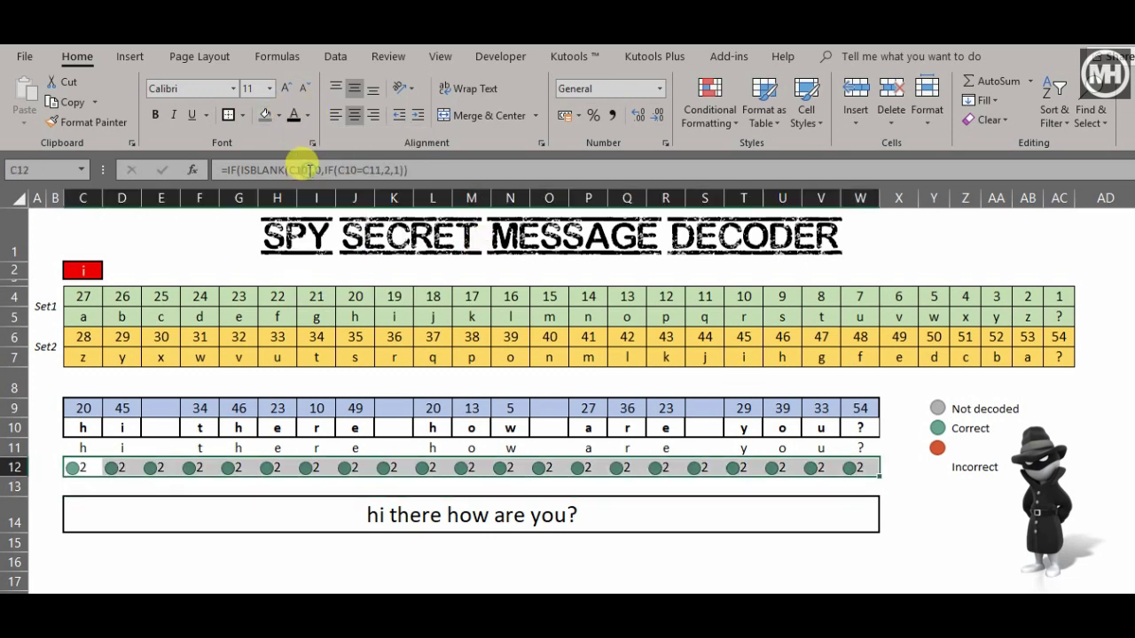
Replace the answer-key letter in C11 with f to test the indicator in C12, and select C10 for comparison
left_click(80, 450)
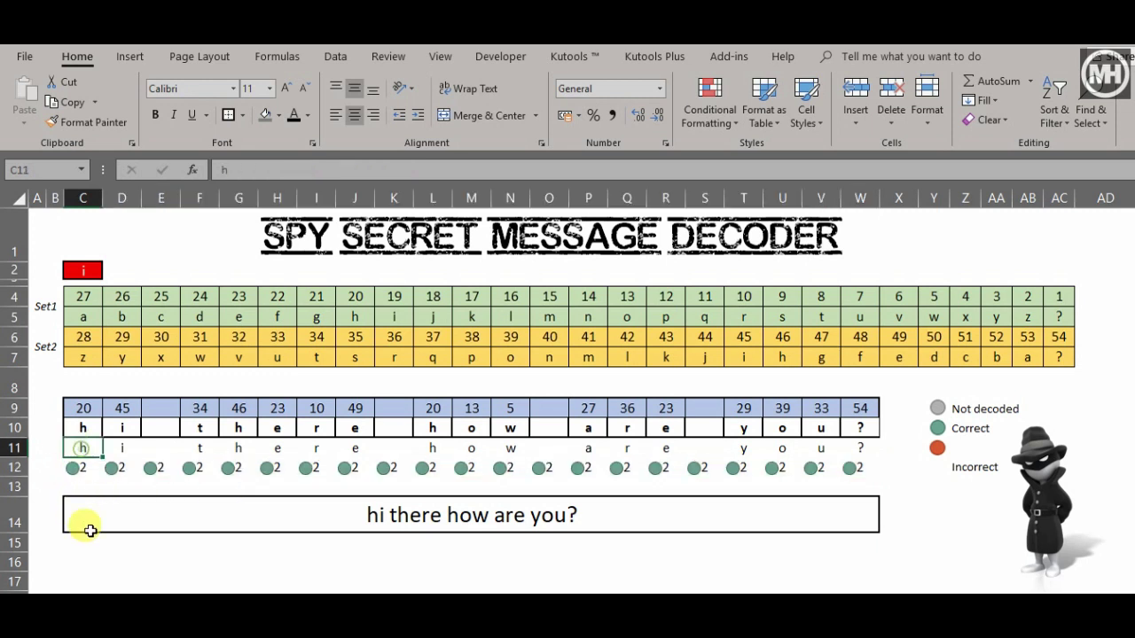
key("Down")
key("Up")
type("f")
key("Return")
key("Up")
key("Down")
key("Up")
key("Up")
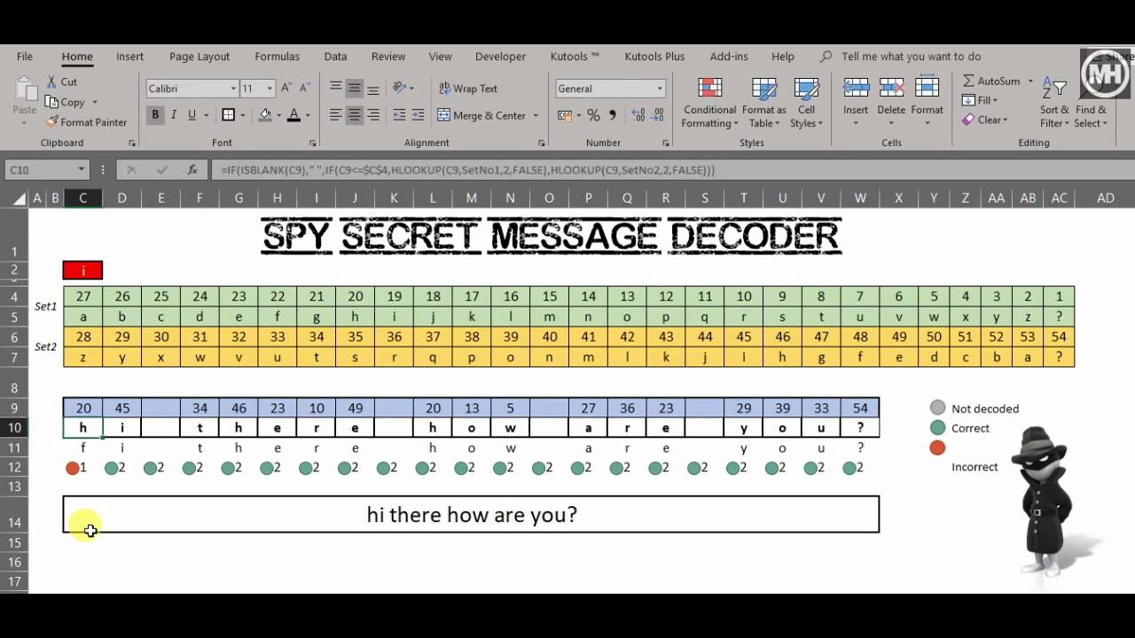
Restore the answer-key letter h in C11 and clear C10 to test the indicator for an undecoded letter
key("Down")
type("h")
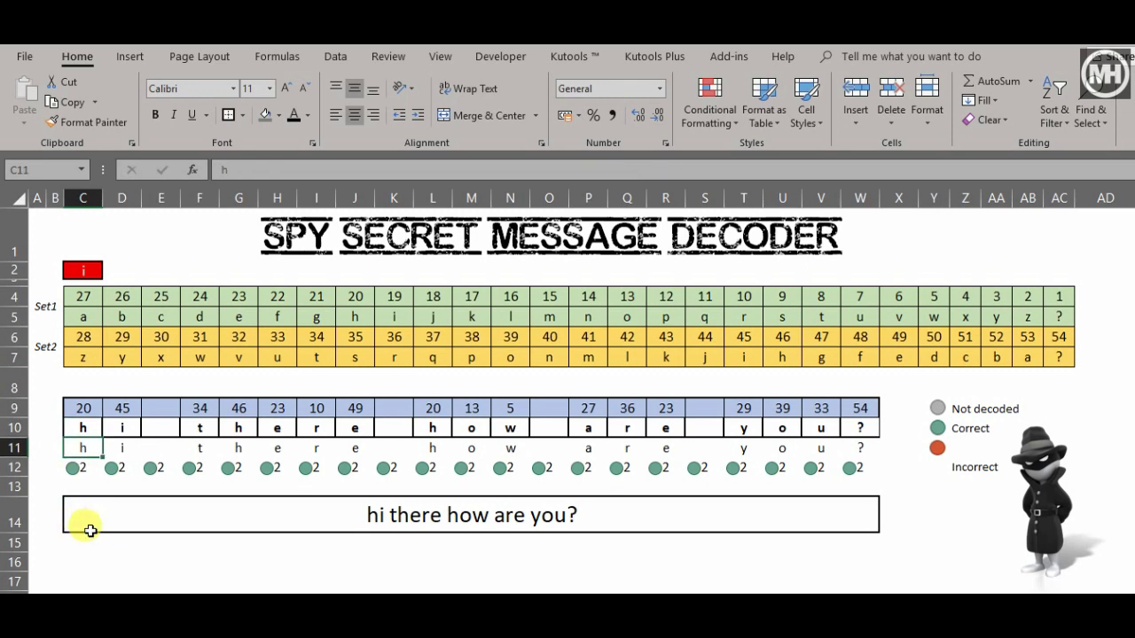
key("Up")
key("Delete")
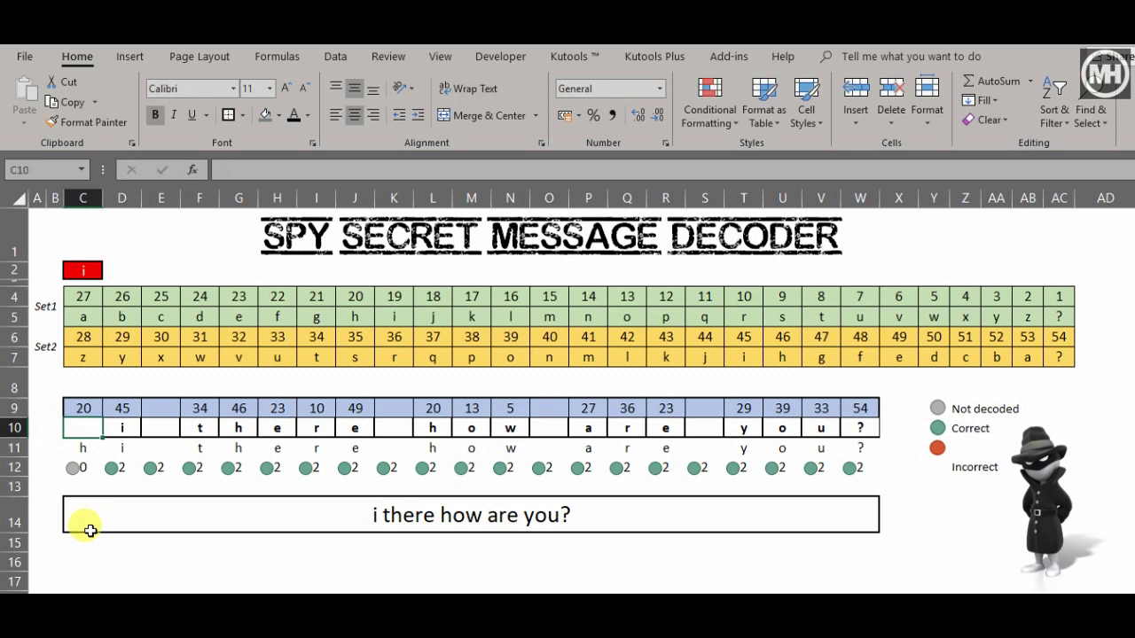
Enter the wrong letter f in C10 to test the indicator, and select C12 to inspect its formula
type("f")
key("Return")
key("Up")
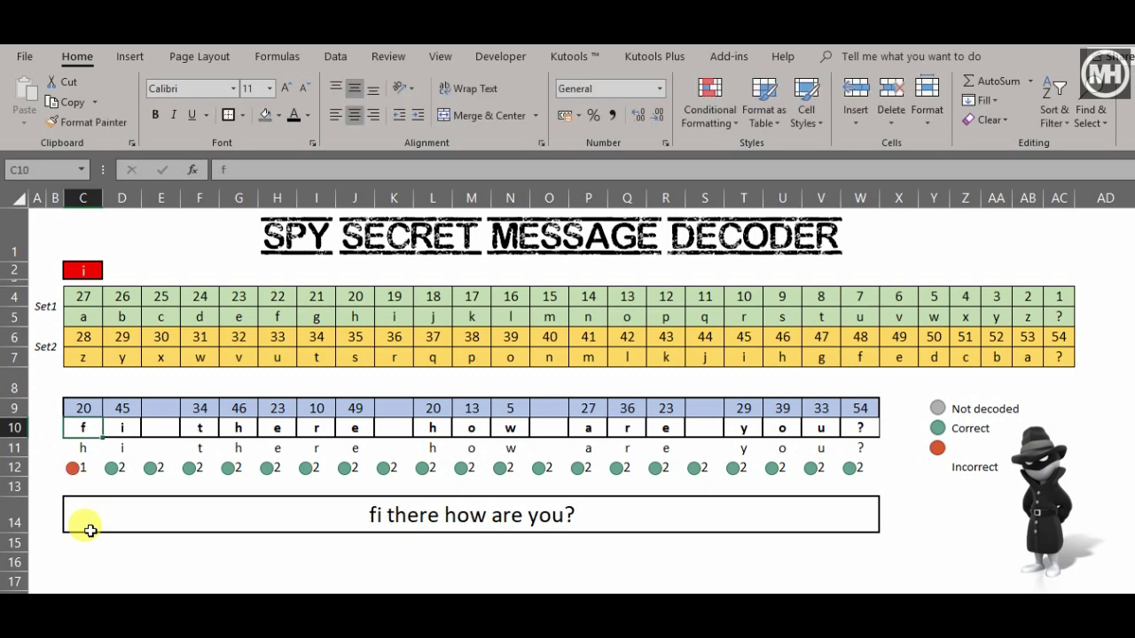
key("Down")
key("Down")
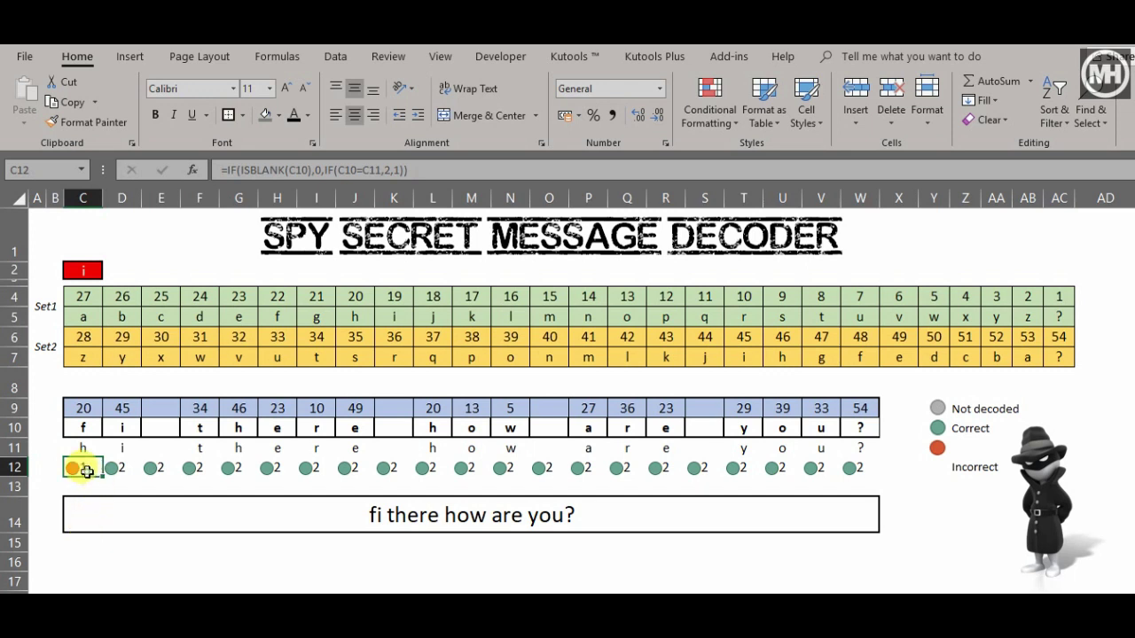
Enter the correct letter h in C10
left_click(81, 433)
type("h")
key("Return")
Examine the icon set conditional formatting rule behind indicator cell C12, including its value thresholds, and close it without changes
left_click(72, 467)
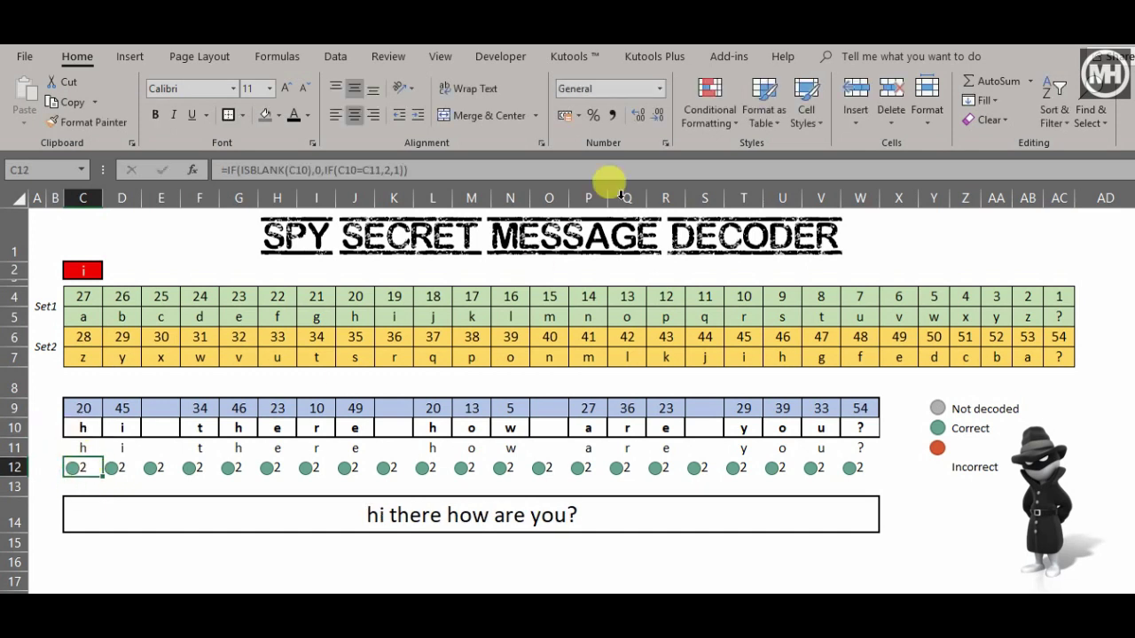
left_click(708, 114)
left_click(731, 373)
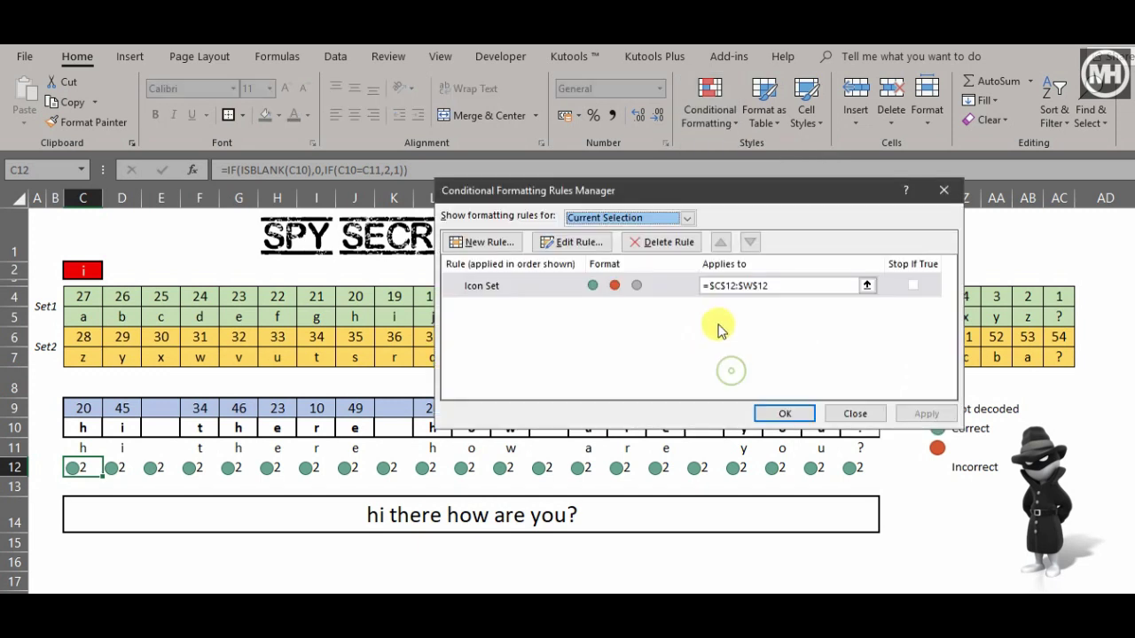
left_click(517, 291)
double_click(517, 291)
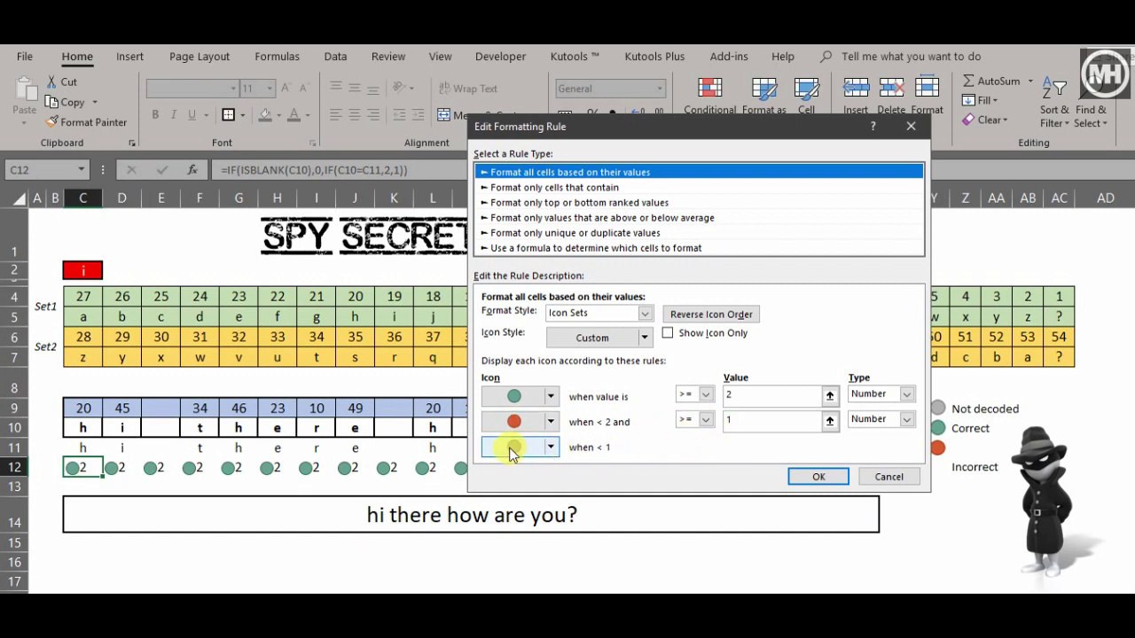
left_click(882, 476)
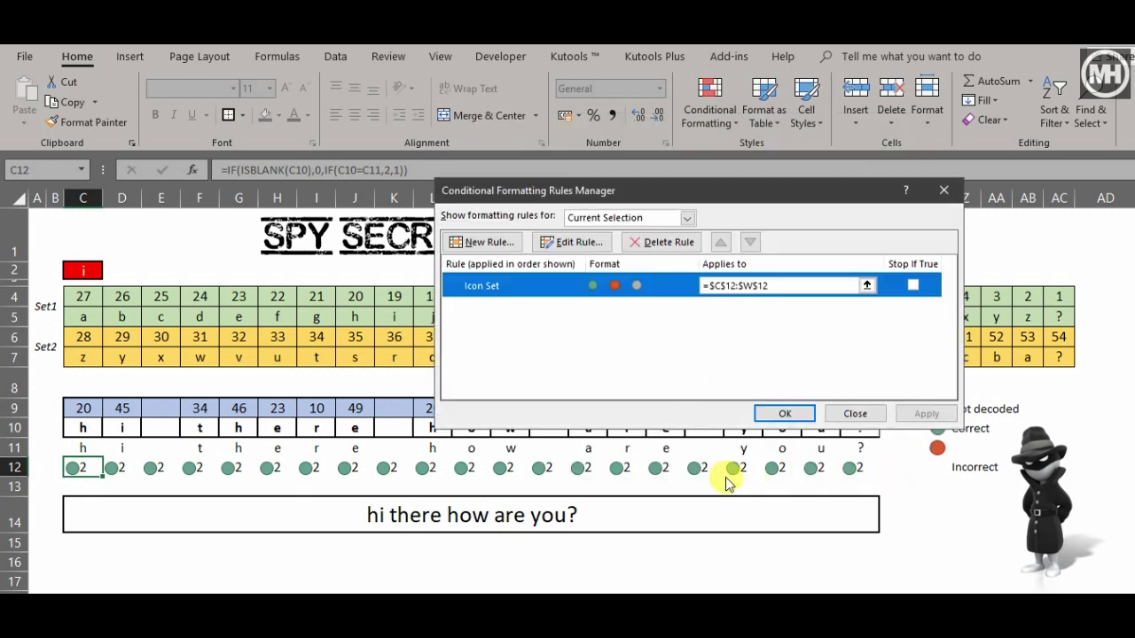
left_click(842, 420)
Change the font color of indicator cells C12:W12 to white so only the circles show
left_click_drag(84, 466, 858, 467)
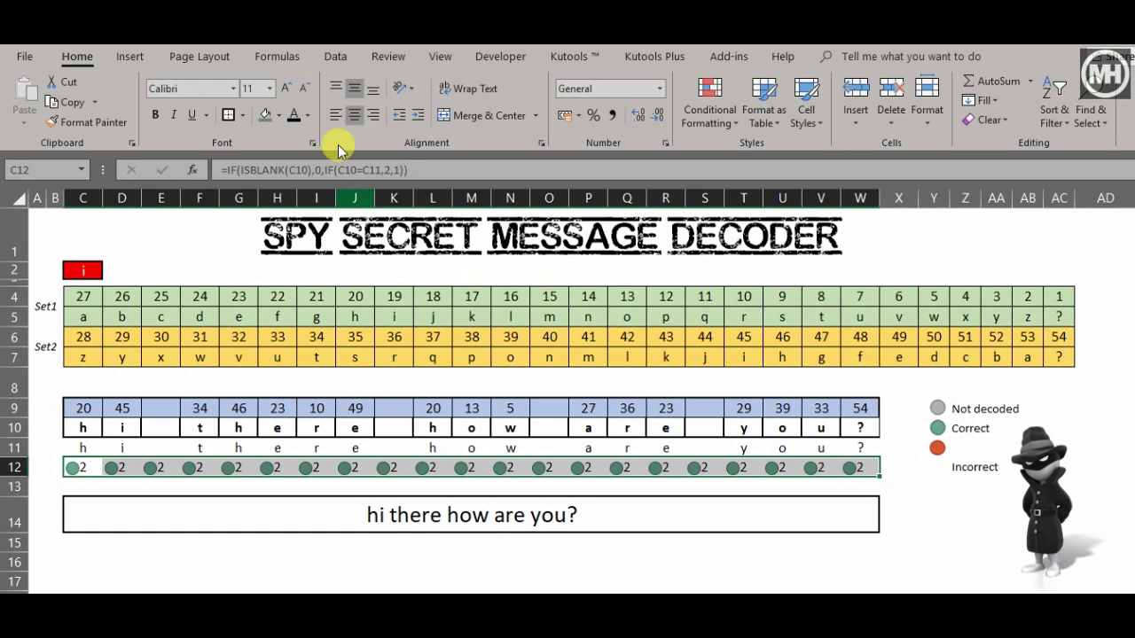
left_click(307, 115)
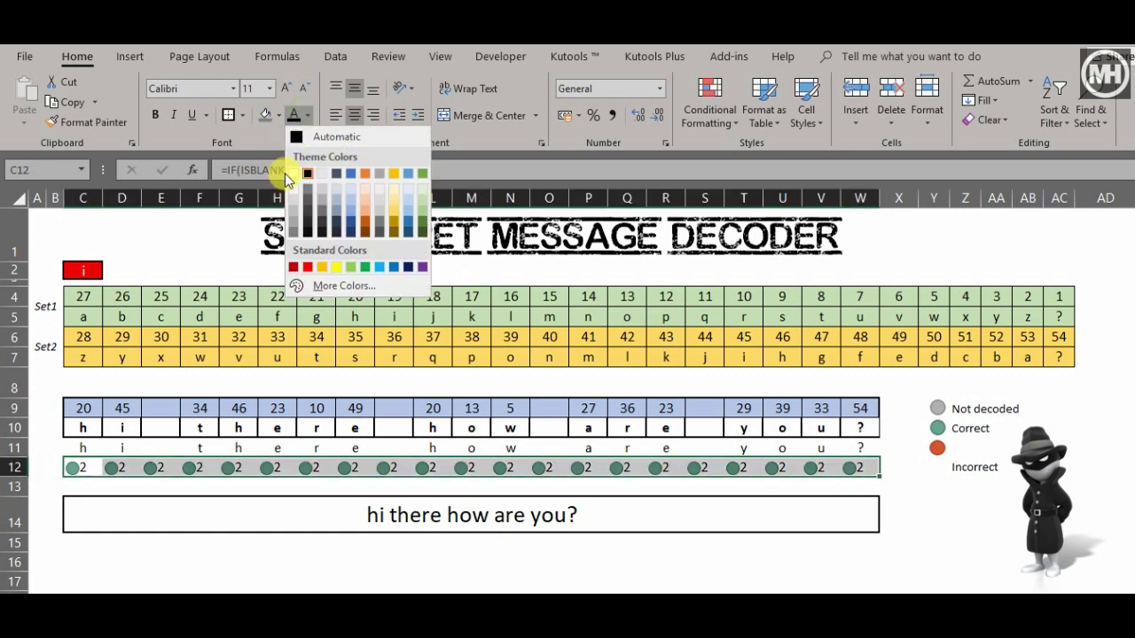
left_click(291, 173)
left_click(922, 518)
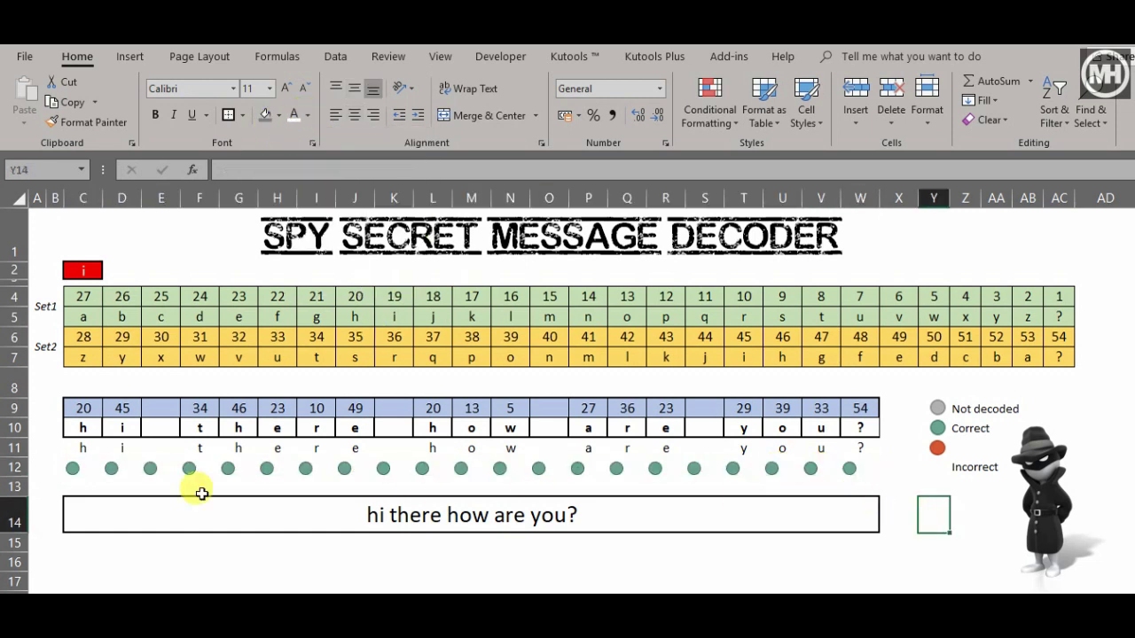
Hide row 11, which holds the answer key
right_click(17, 450)
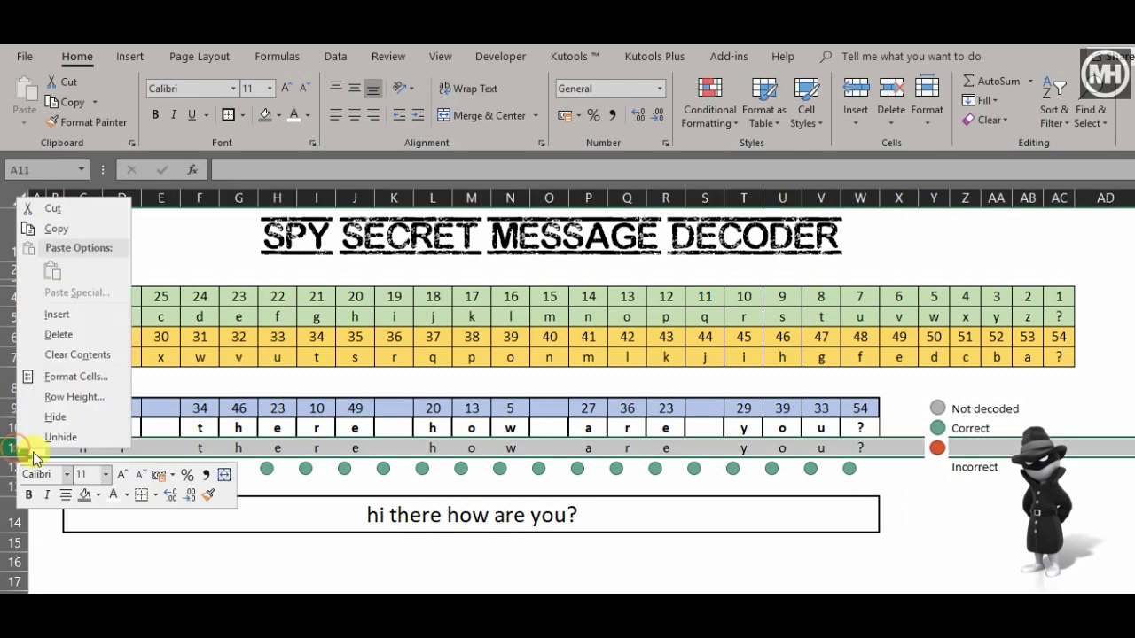
left_click(55, 416)
left_click(771, 558)
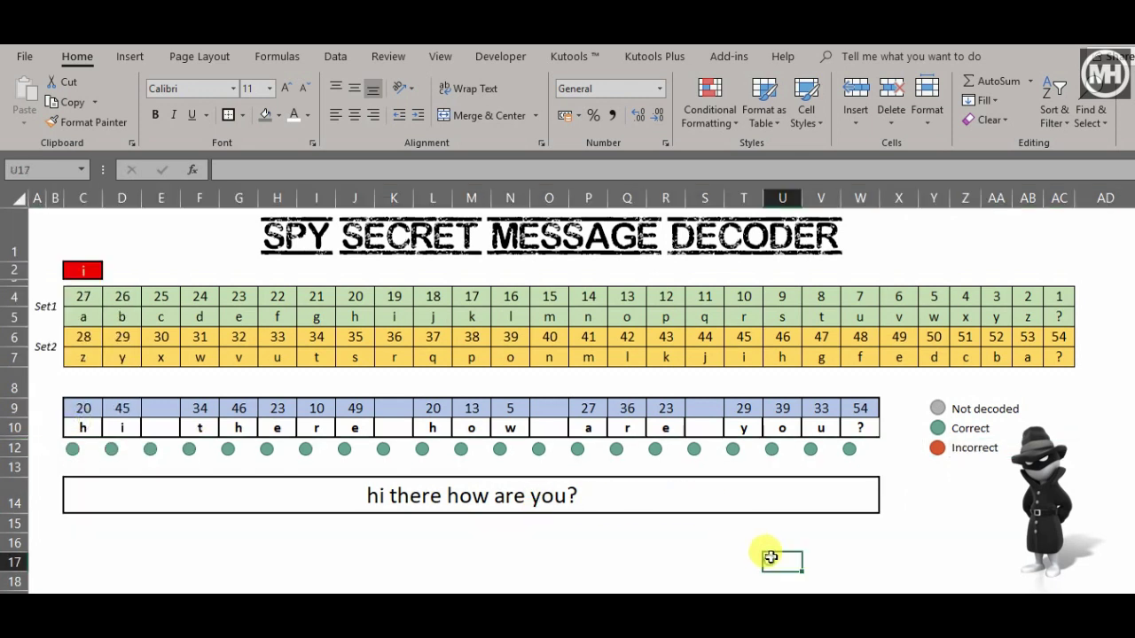